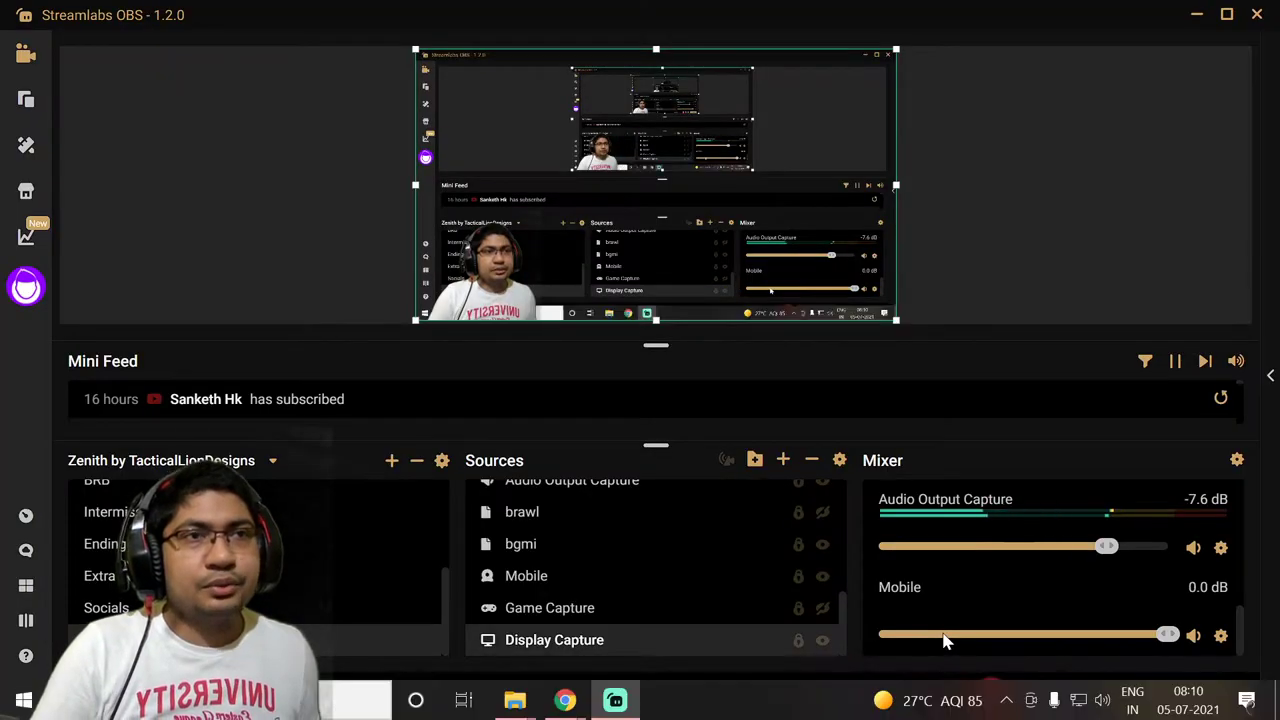
Google 'tlauncher' in Chrome and open the official tlauncher.org/en/ result
{"action": "key", "text": "alt+Tab"}
{"action": "key", "text": "alt+Tab"}
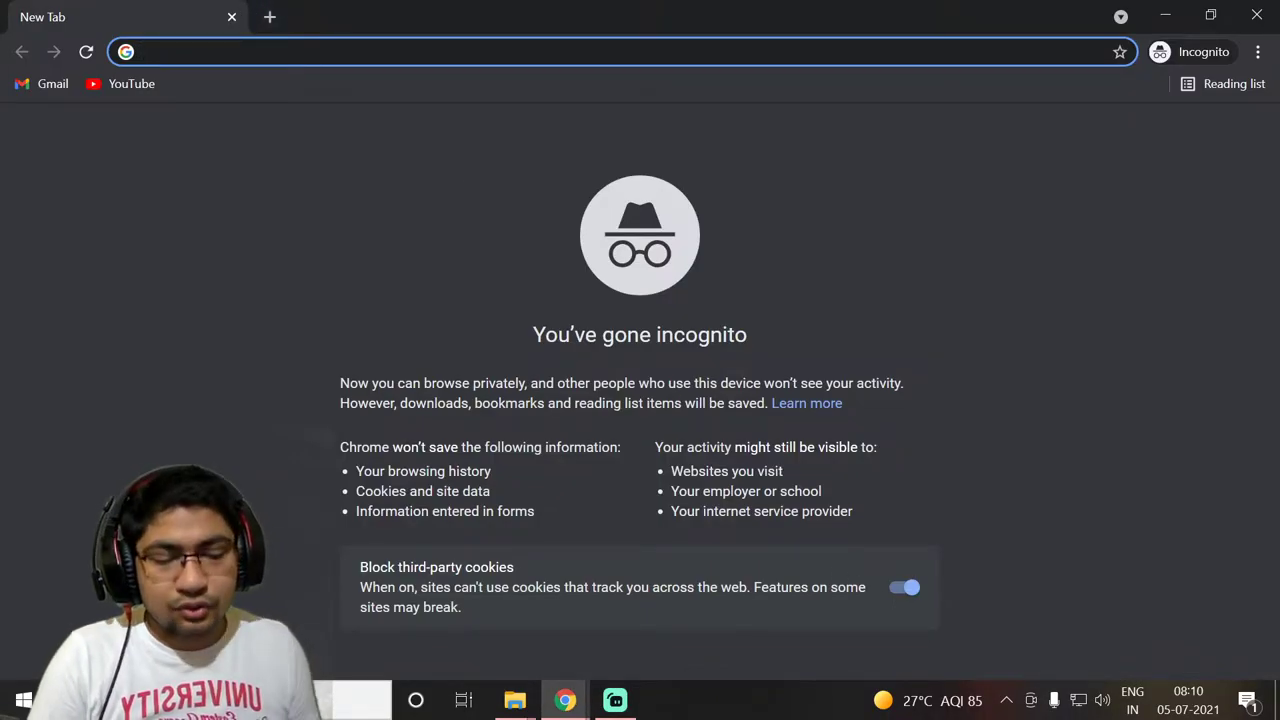
{"action": "type", "text": "tlauncher"}
{"action": "key", "text": "Return"}
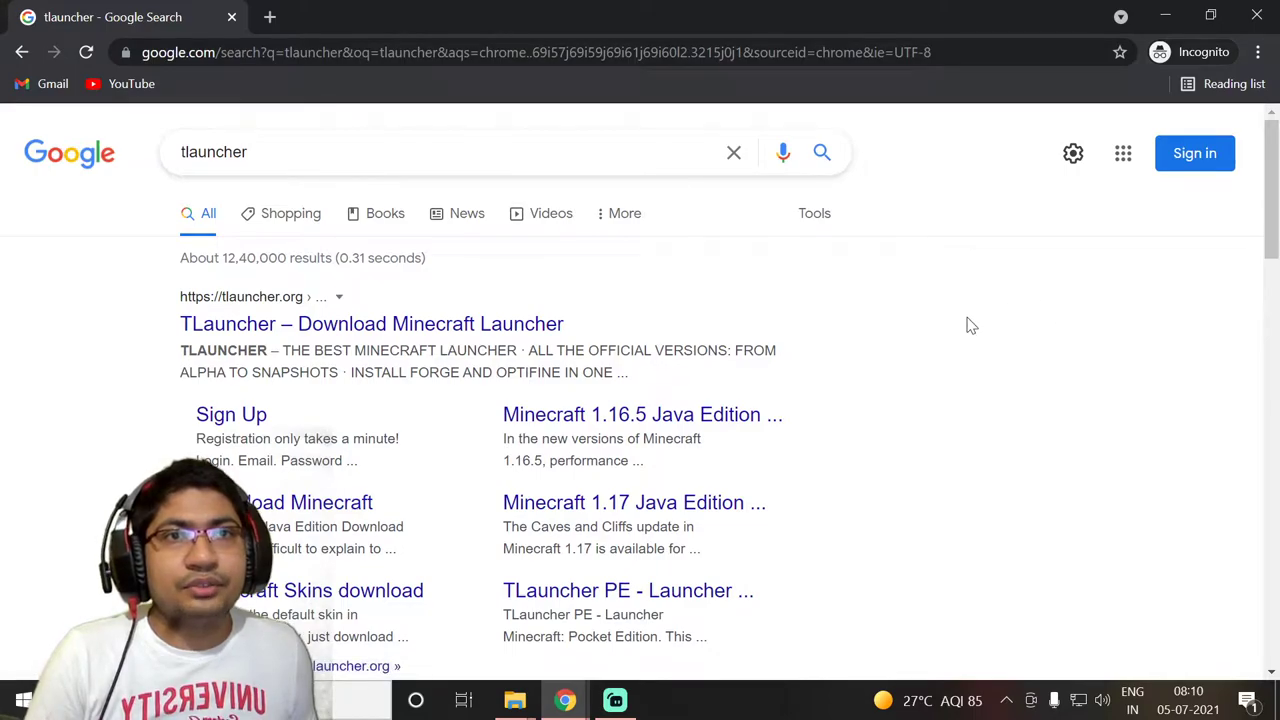
{"action": "left_click", "coordinate": [418, 336]}
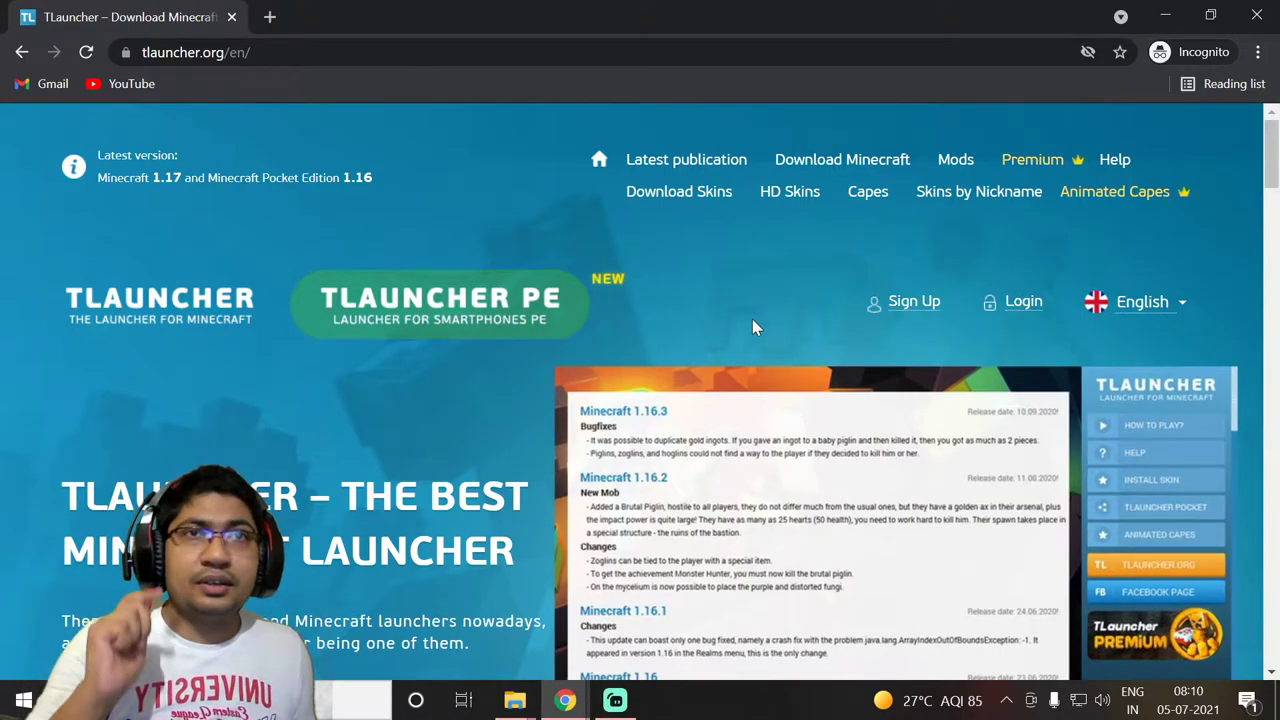
Download the TLauncher launcher from tlauncher.org, choosing Windows as the platform
{"action": "scroll", "coordinate": [749, 294], "scroll_direction": "down", "scroll_amount": 1}
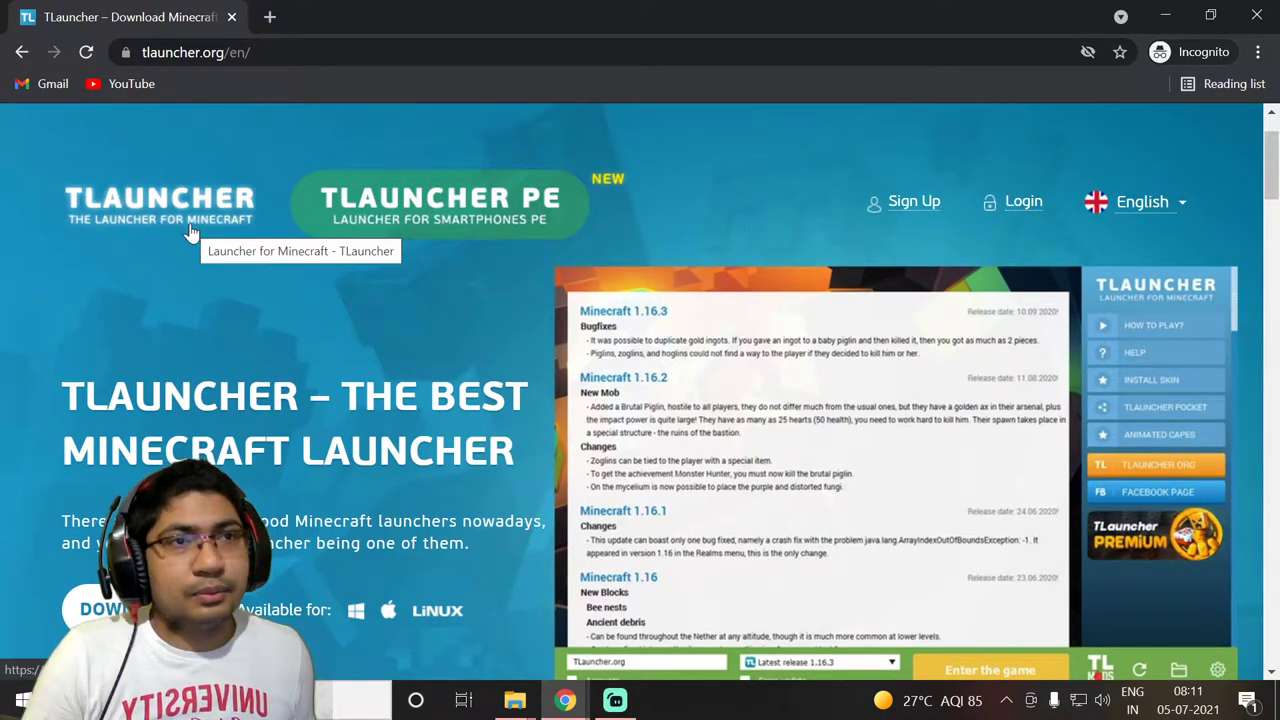
{"action": "scroll", "coordinate": [190, 232], "scroll_direction": "down", "scroll_amount": 1}
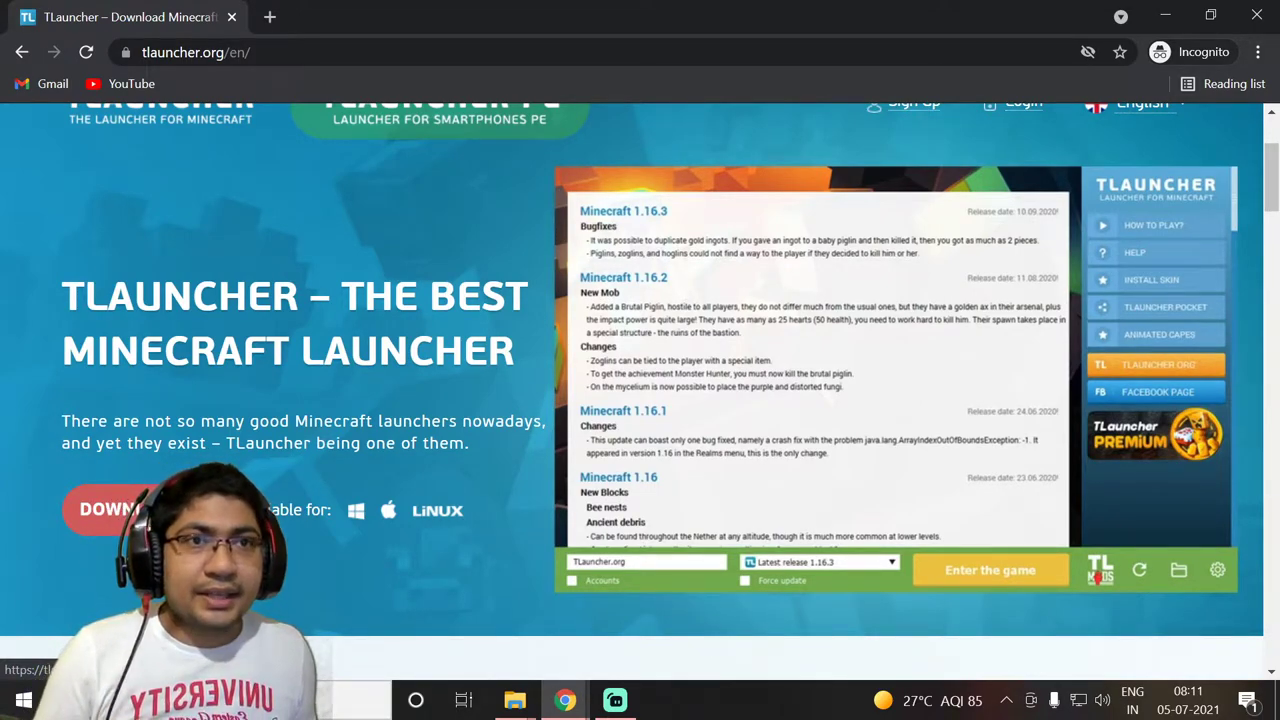
{"action": "left_click", "coordinate": [100, 509]}
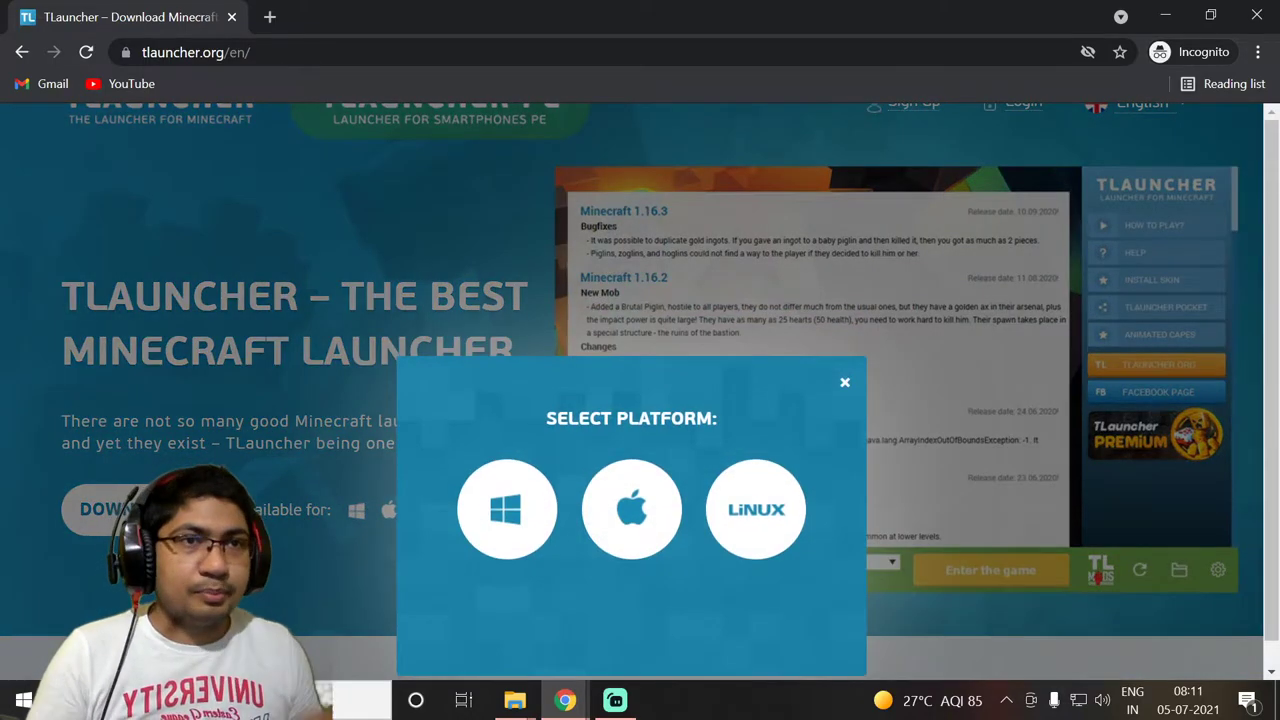
{"action": "left_click", "coordinate": [494, 533]}
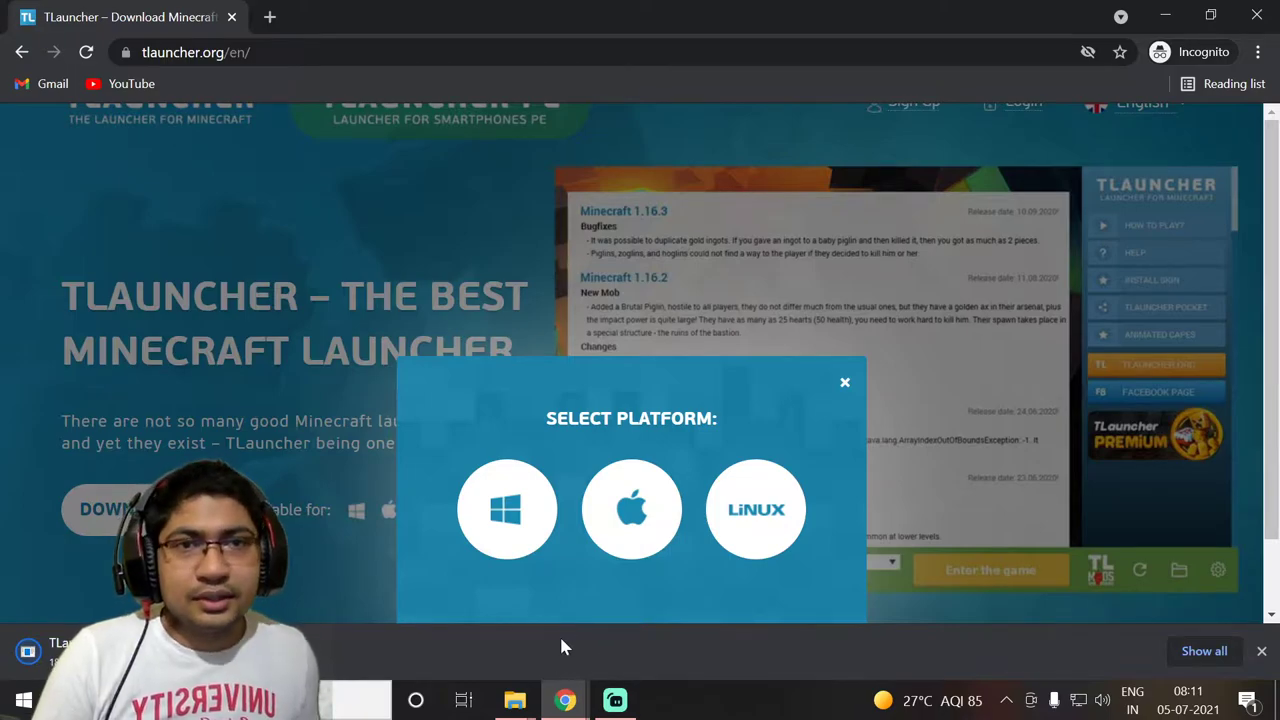
Run TLauncher-2.8-Installer-0.7.1 from the Minecraft folder on Local Disk (E:)
{"action": "mouse_move", "coordinate": [517, 706]}
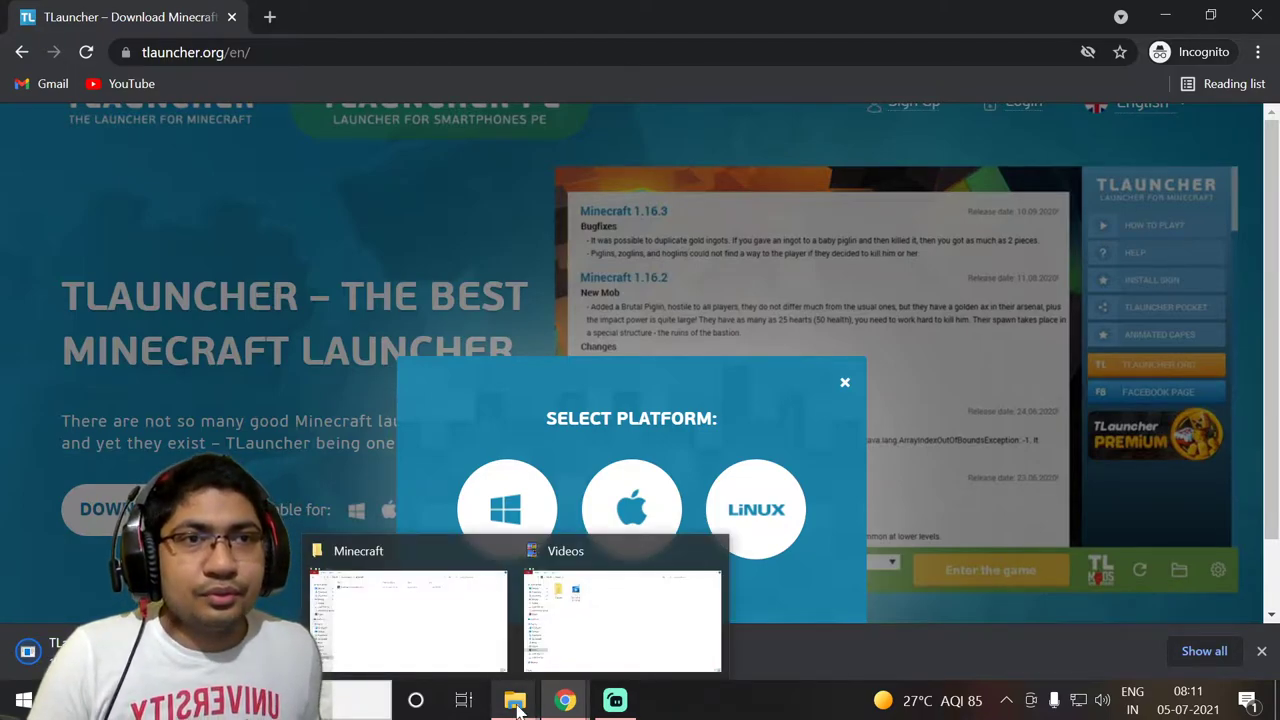
{"action": "left_click", "coordinate": [423, 650]}
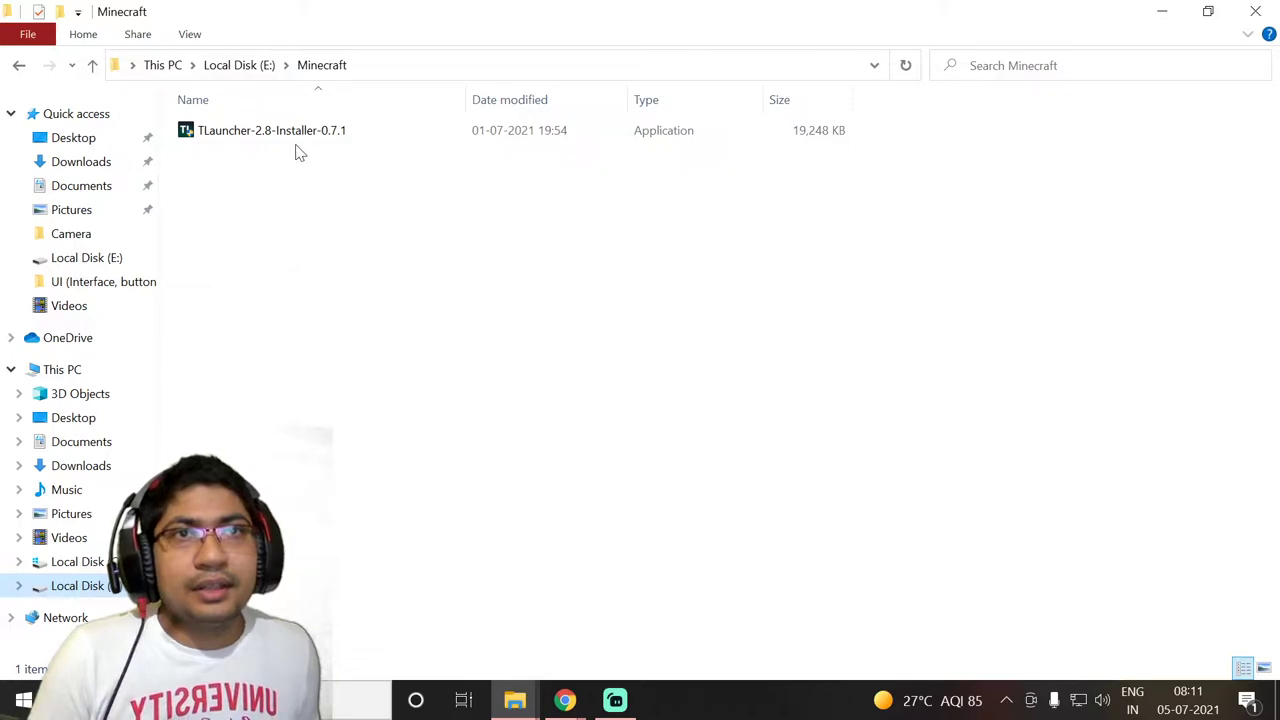
{"action": "right_click", "coordinate": [357, 134]}
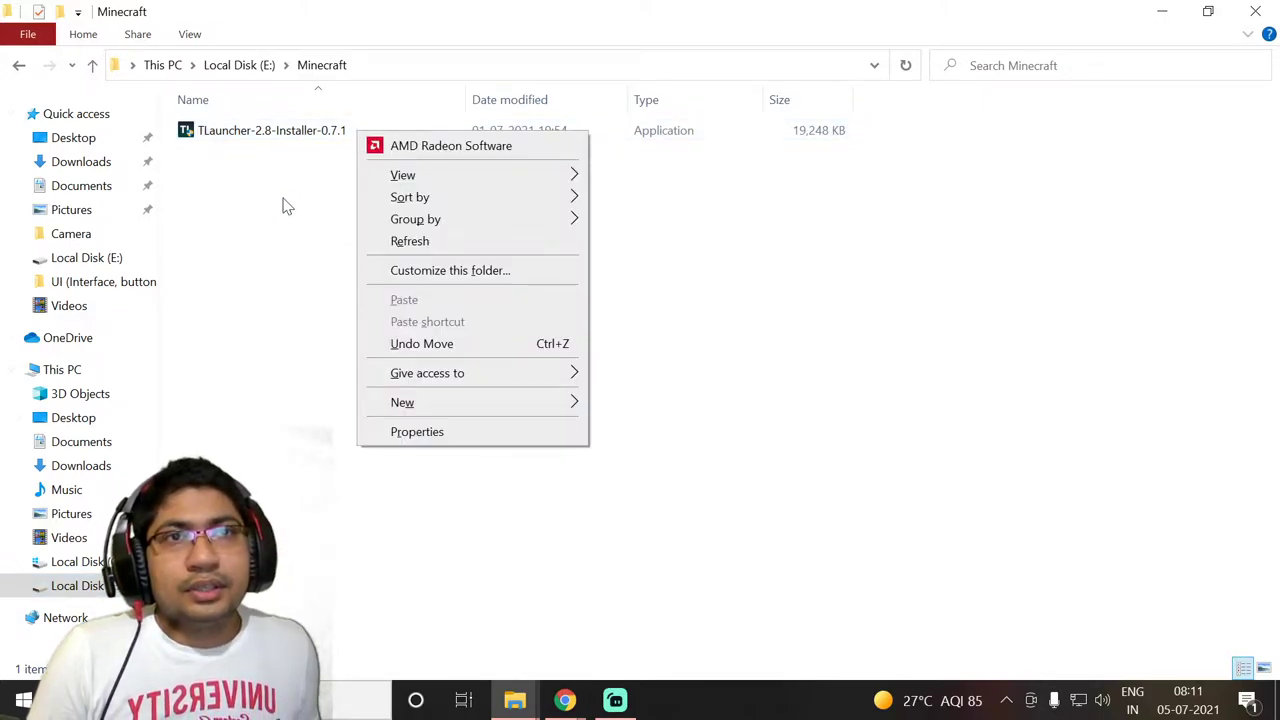
{"action": "left_click", "coordinate": [284, 203]}
{"action": "double_click", "coordinate": [320, 135]}
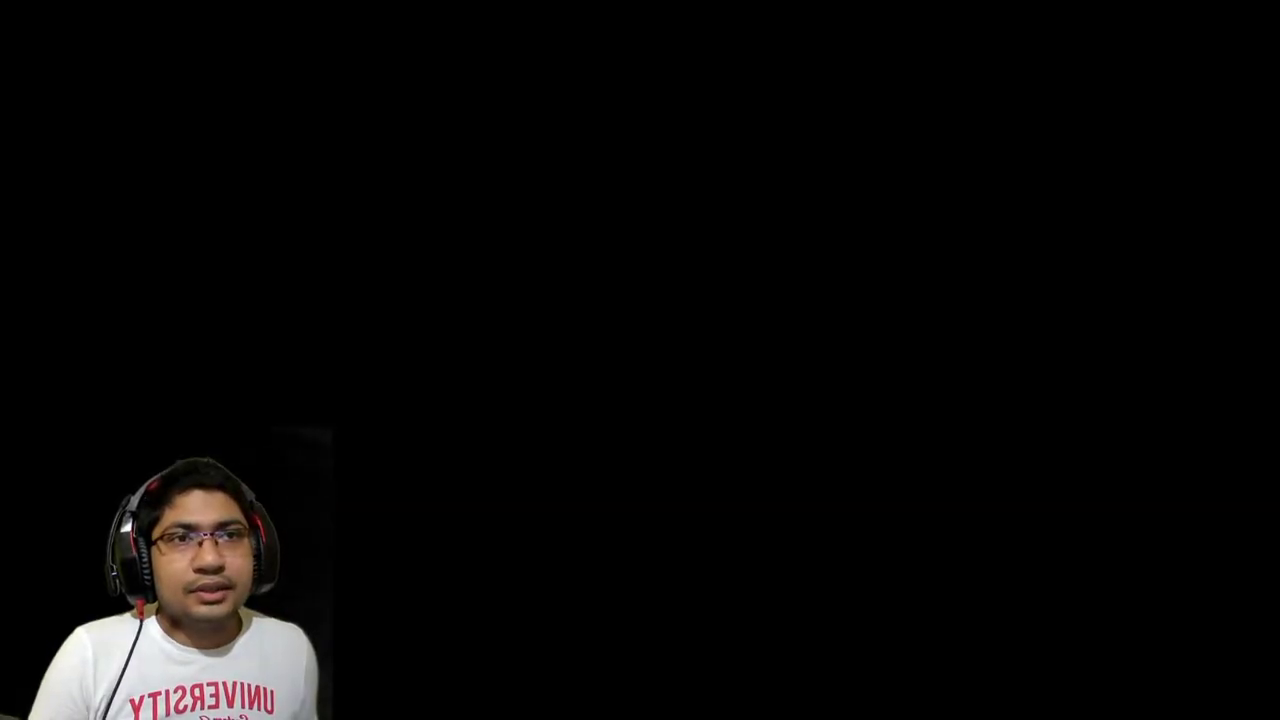
Approve UAC and run TLauncher 2.8 setup, accepting the license and keeping the desktop shortcut
{"action": "left_click", "coordinate": [537, 434]}
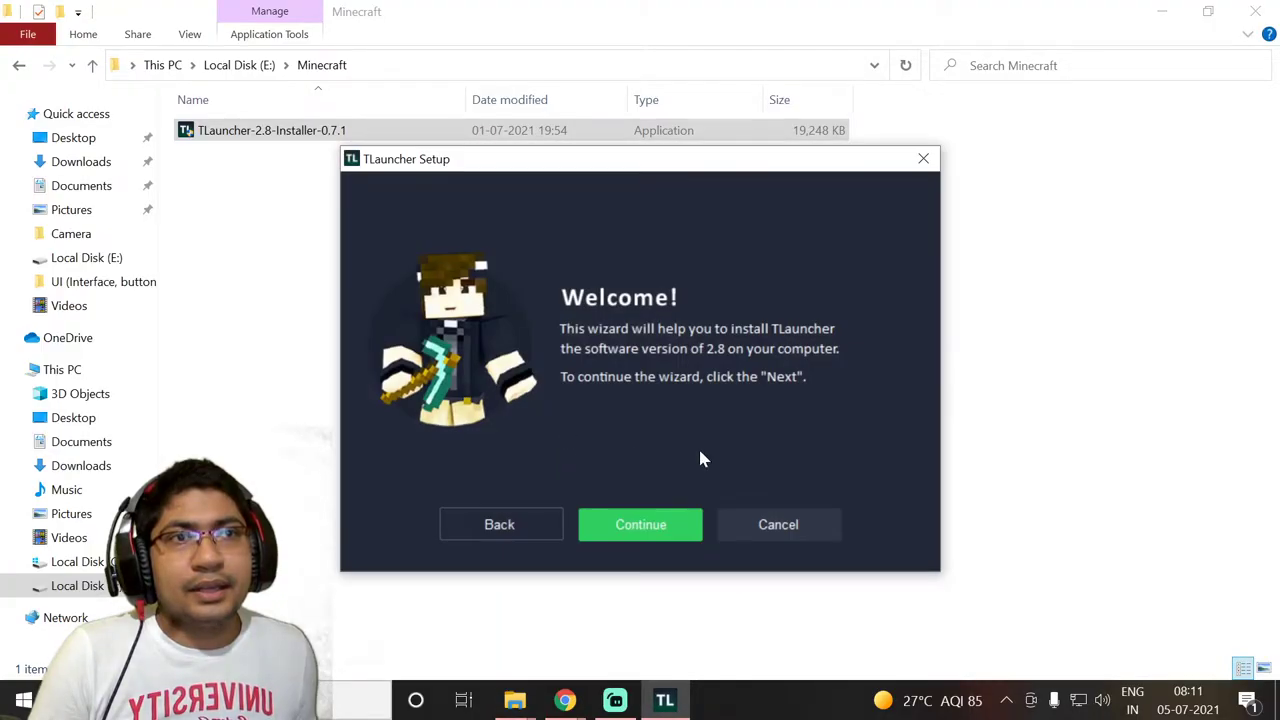
{"action": "left_click", "coordinate": [634, 533]}
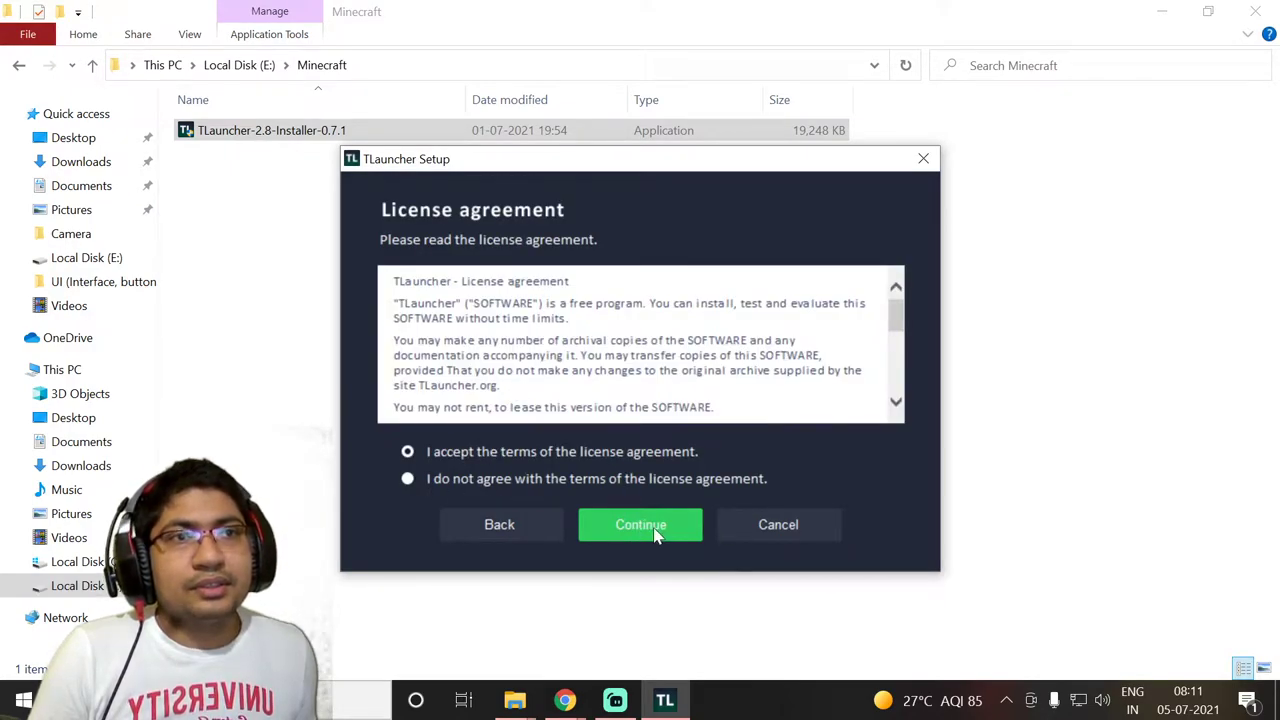
{"action": "left_click", "coordinate": [655, 531]}
{"action": "left_click", "coordinate": [655, 533]}
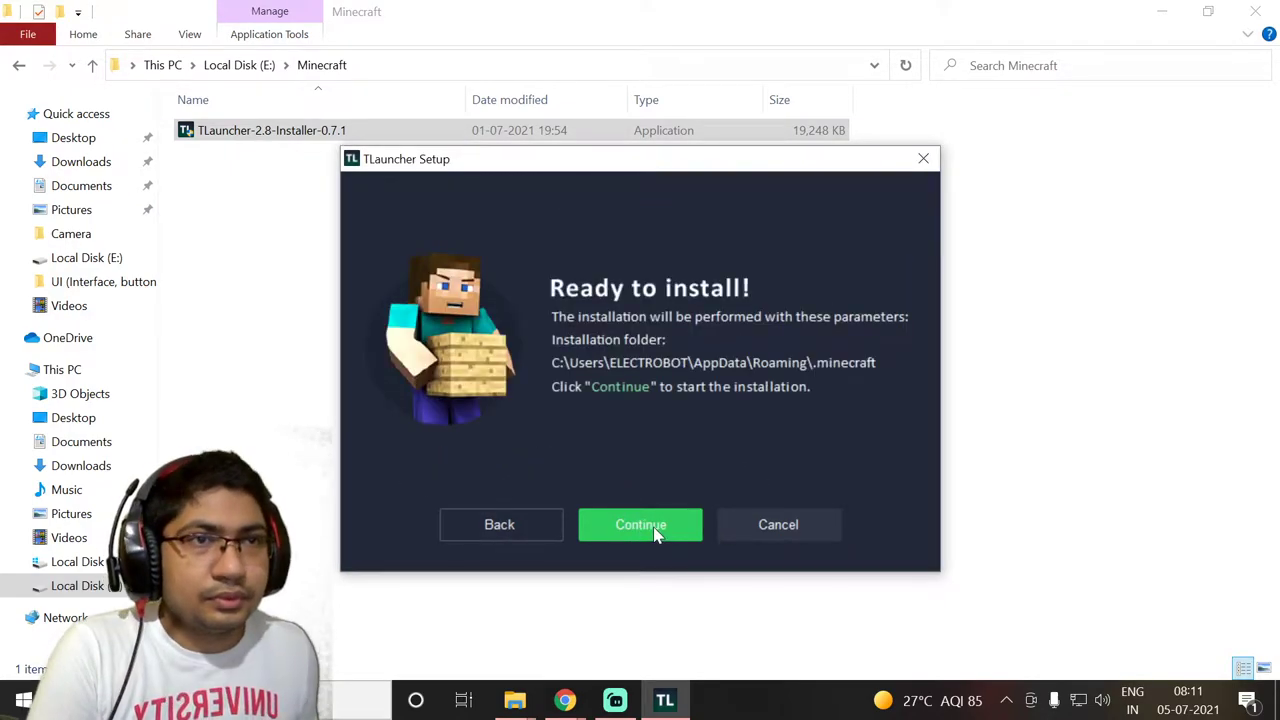
{"action": "left_click", "coordinate": [655, 531]}
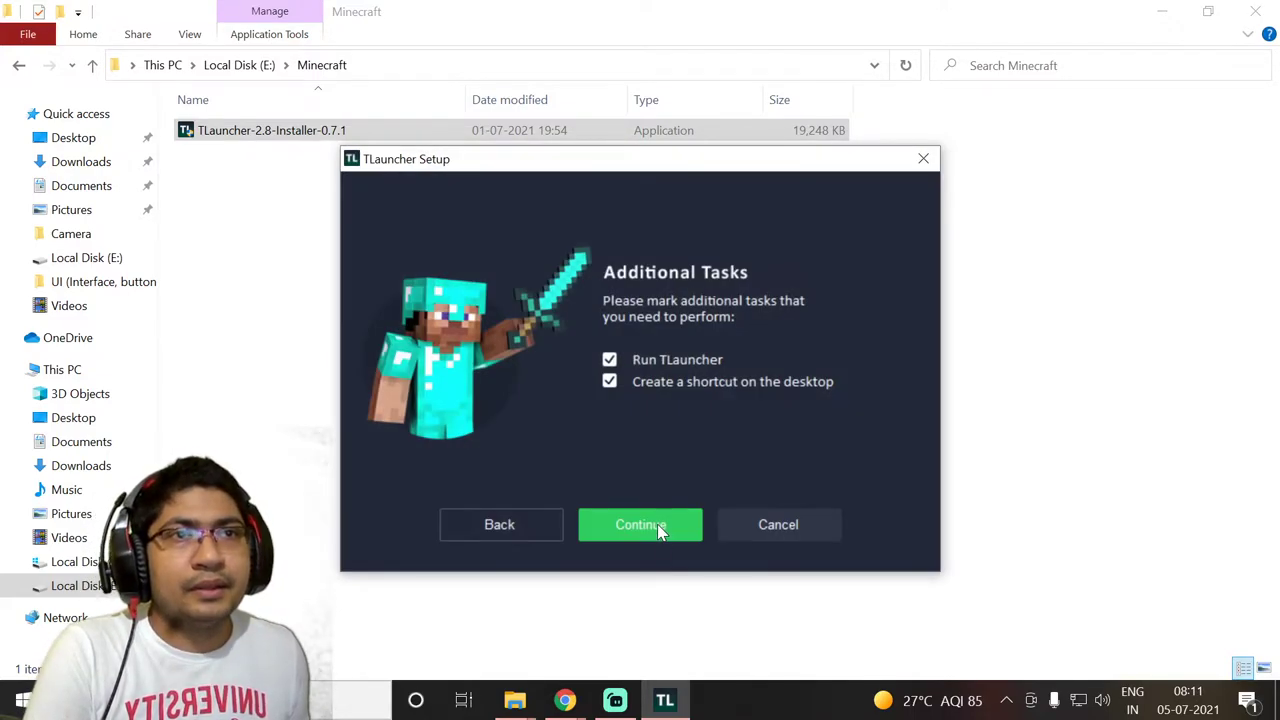
{"action": "left_click", "coordinate": [636, 524]}
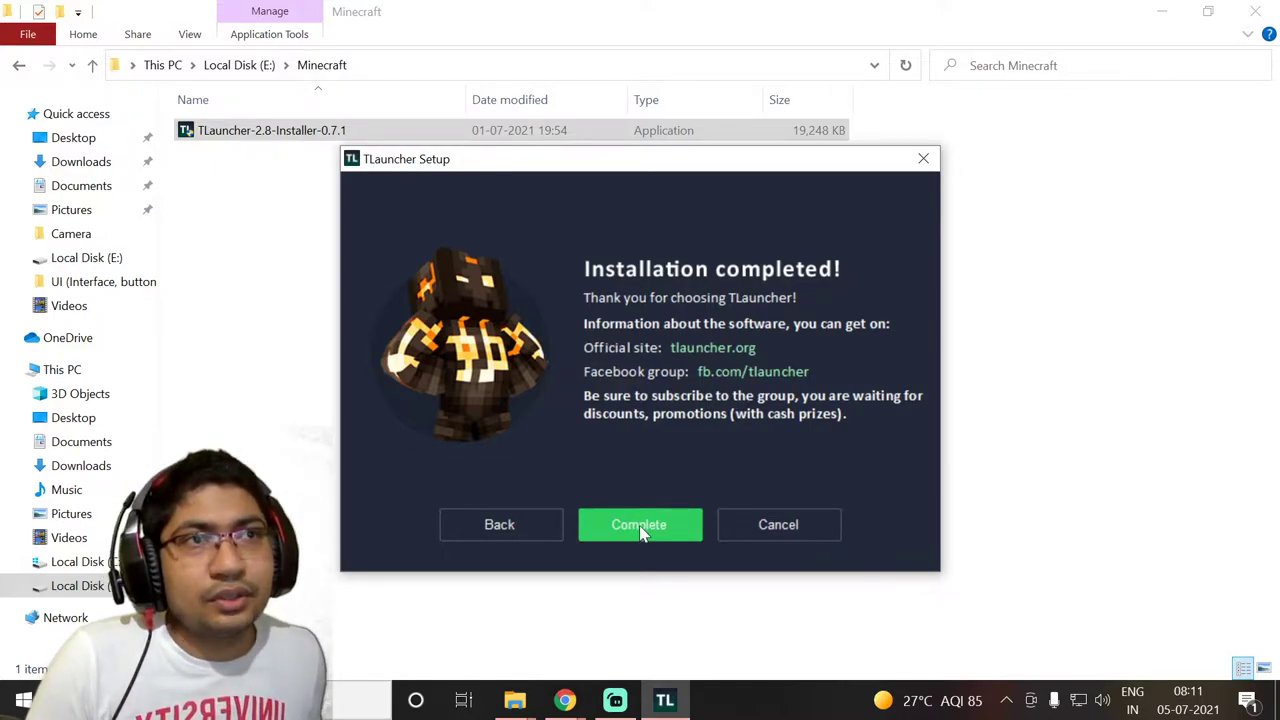
{"action": "left_click", "coordinate": [640, 528]}
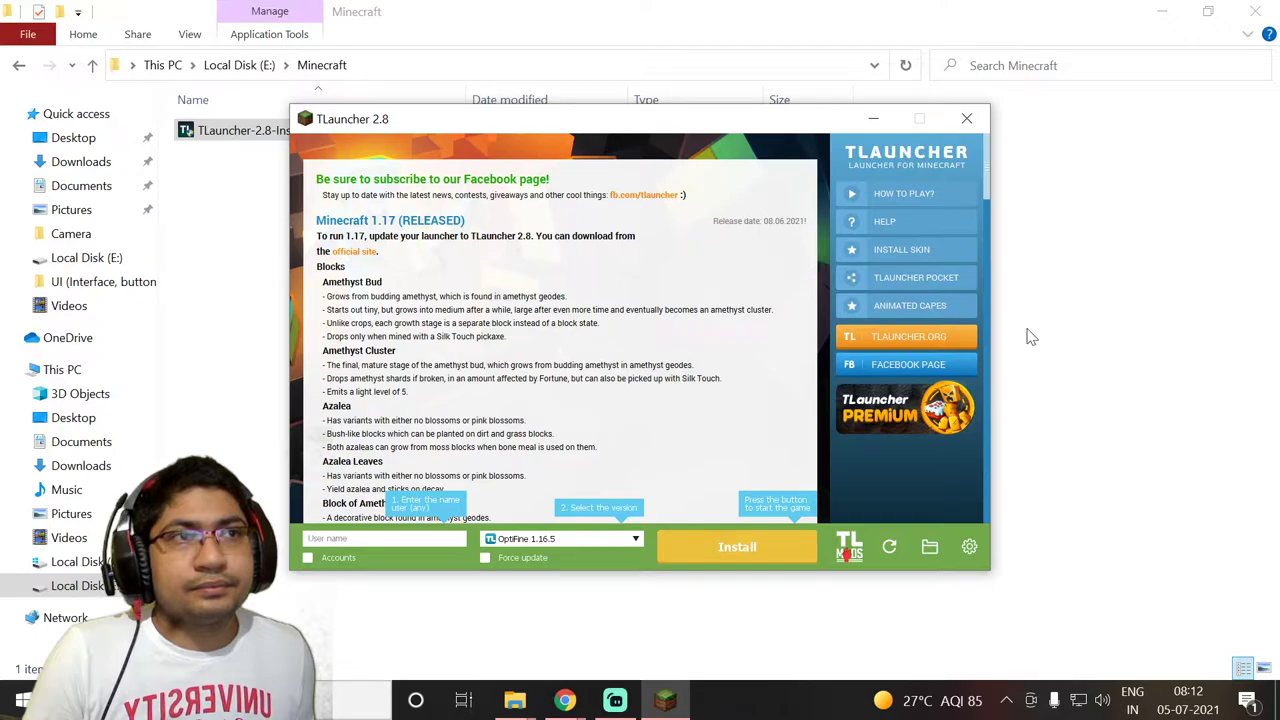
Choose OptiFine 1.16.5 from the version list and attempt to install it
{"action": "left_click", "coordinate": [534, 542]}
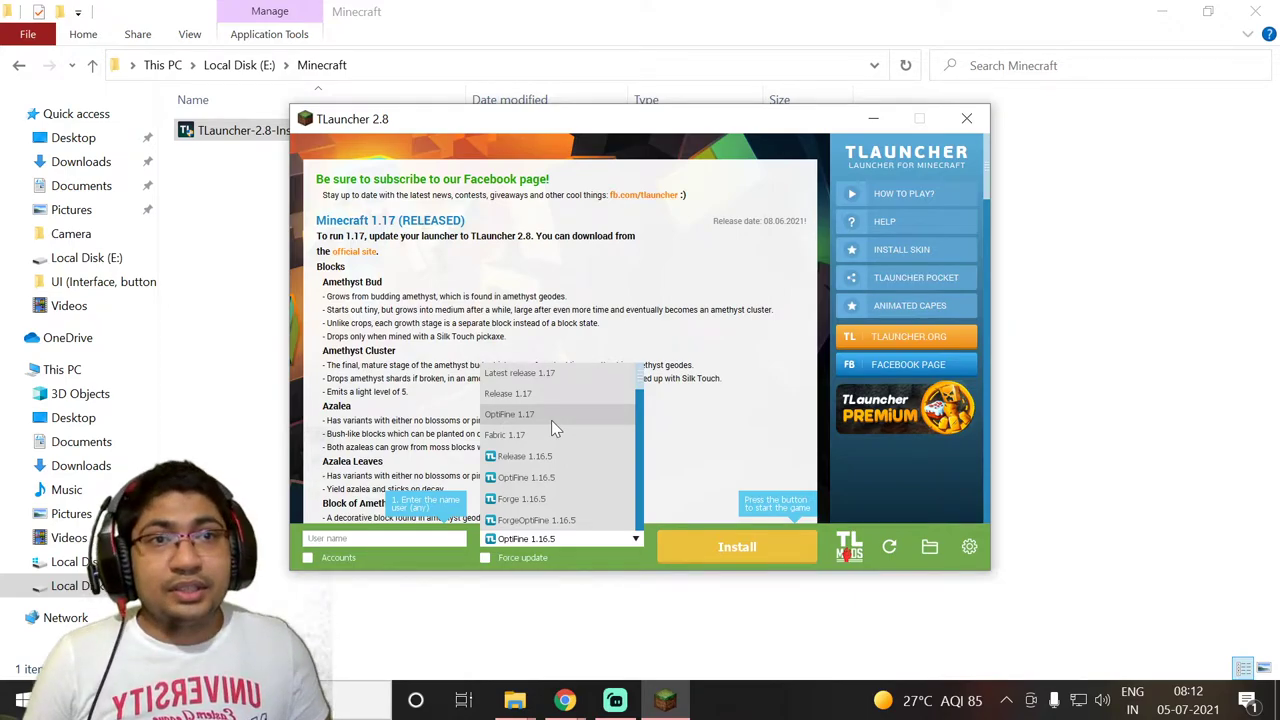
{"action": "left_click", "coordinate": [570, 480]}
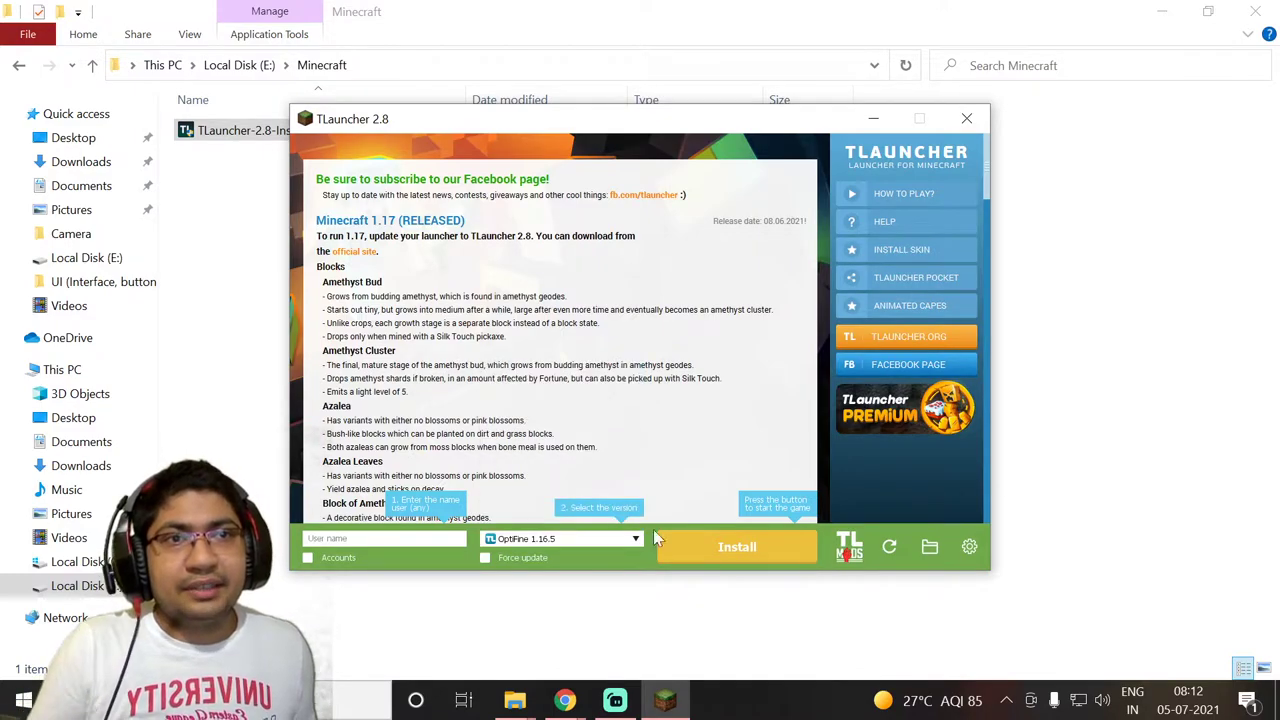
{"action": "left_click", "coordinate": [750, 563]}
Dismiss the username warning, enter a player username, and start installing OptiFine 1.16.5
{"action": "left_click", "coordinate": [648, 385]}
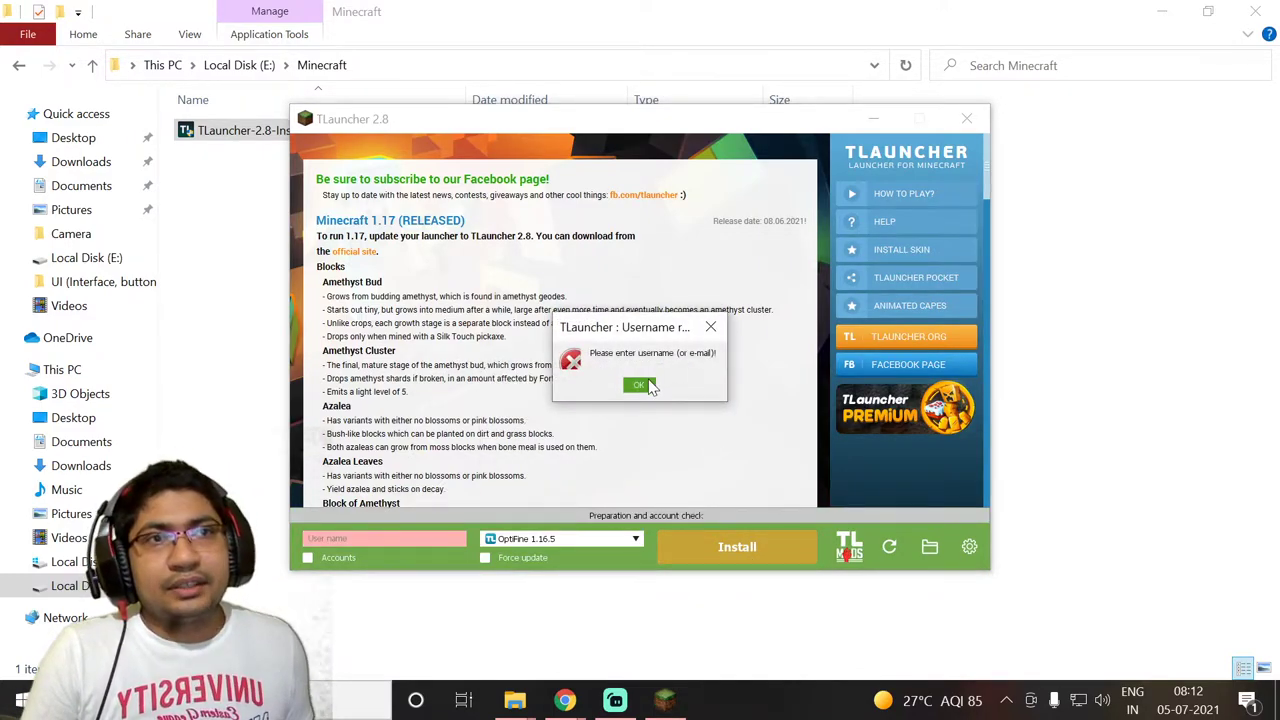
{"action": "left_click", "coordinate": [345, 539]}
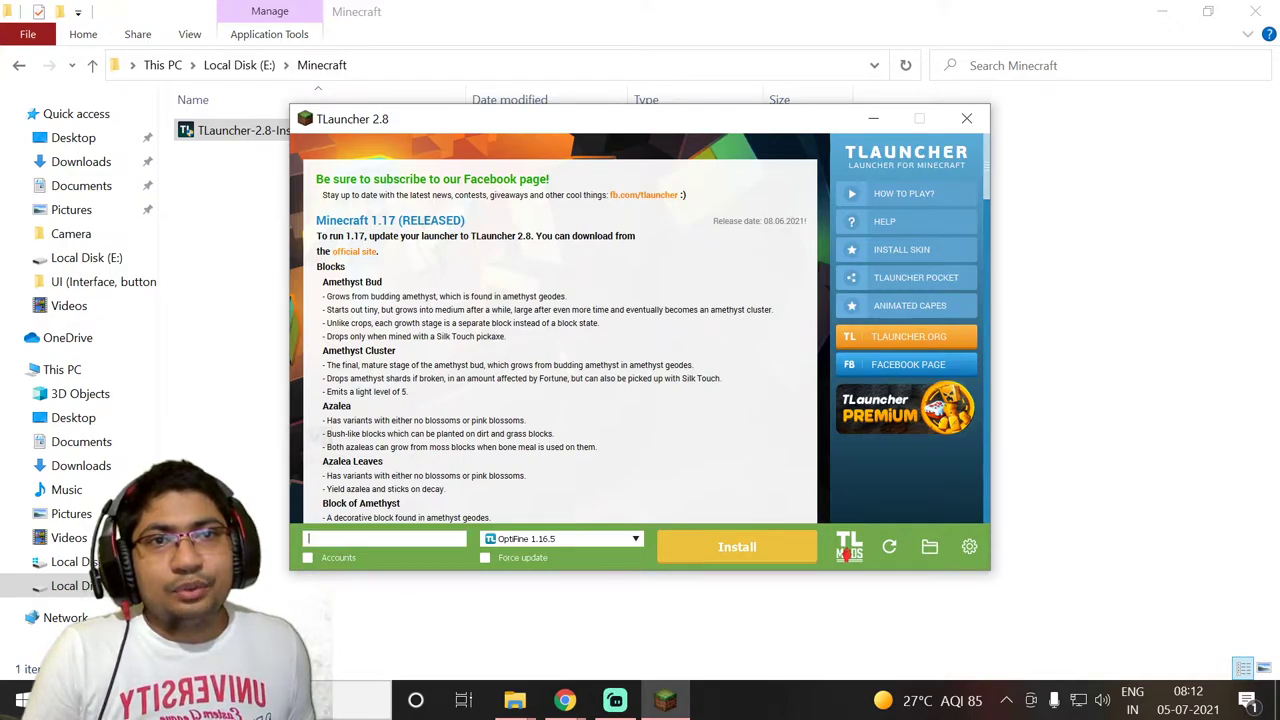
{"action": "type", "text": "goldi"}
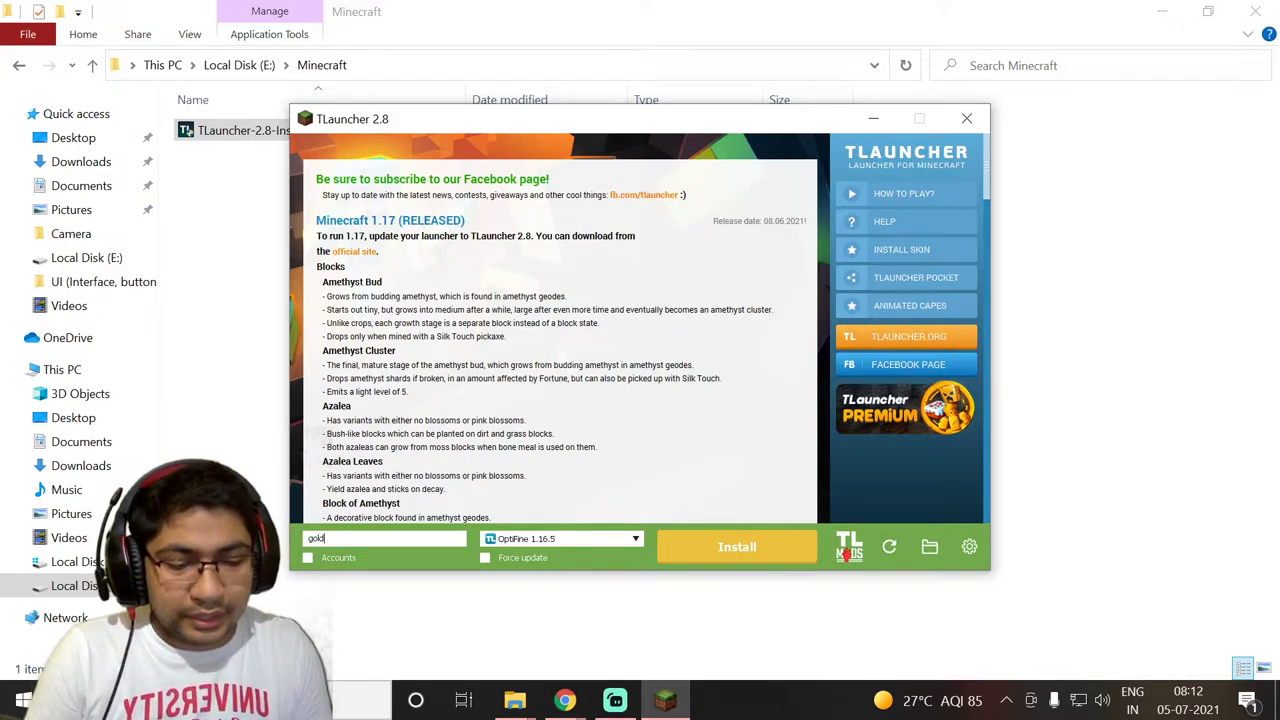
{"action": "type", "text": "oxcc"}
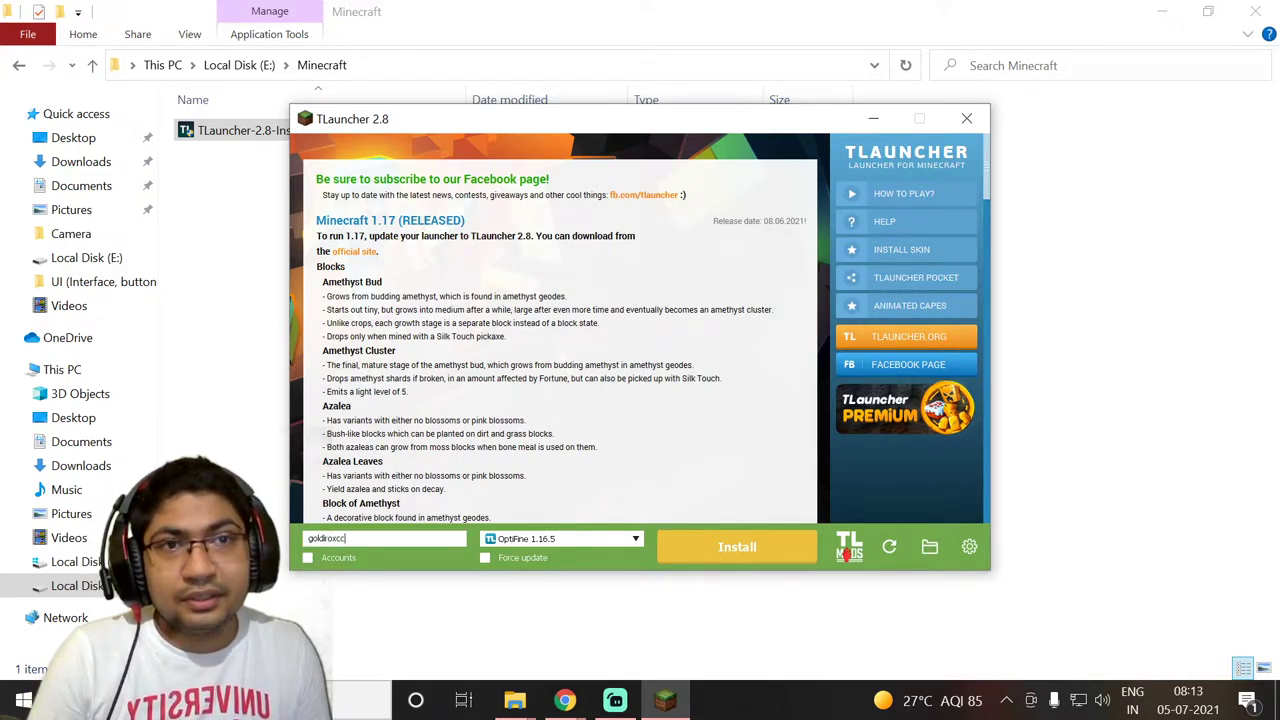
{"action": "key", "text": "BackSpace"}
{"action": "key", "text": "BackSpace"}
{"action": "key", "text": "BackSpace"}
{"action": "type", "text": "ck"}
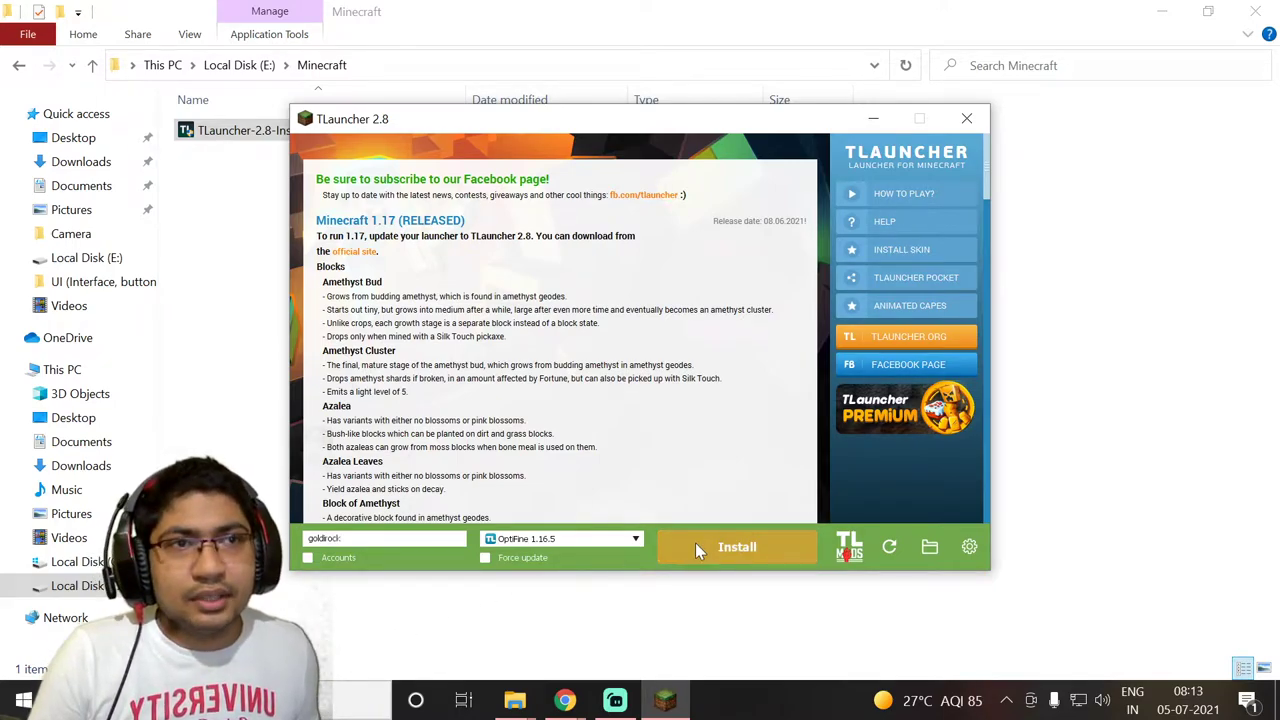
{"action": "left_click", "coordinate": [696, 543]}
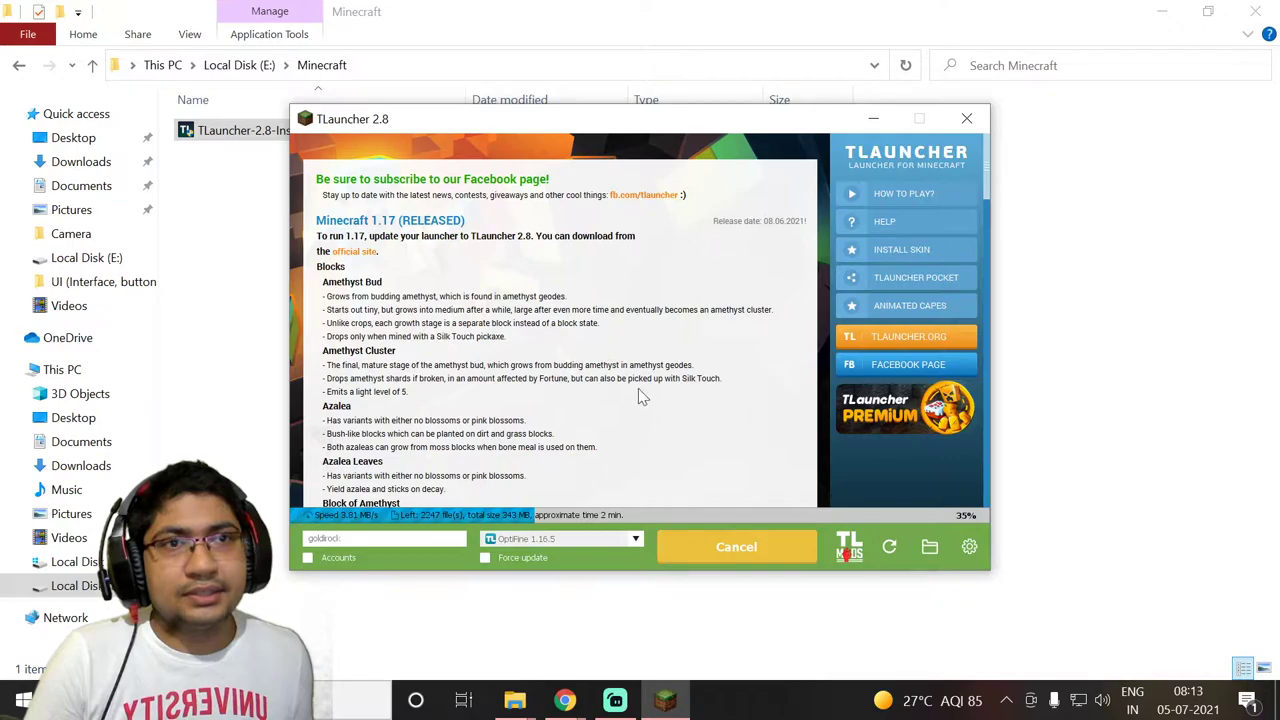
Search Google for 'aternos' in a new Chrome tab, discarding the autocomplete
{"action": "mouse_move", "coordinate": [565, 705]}
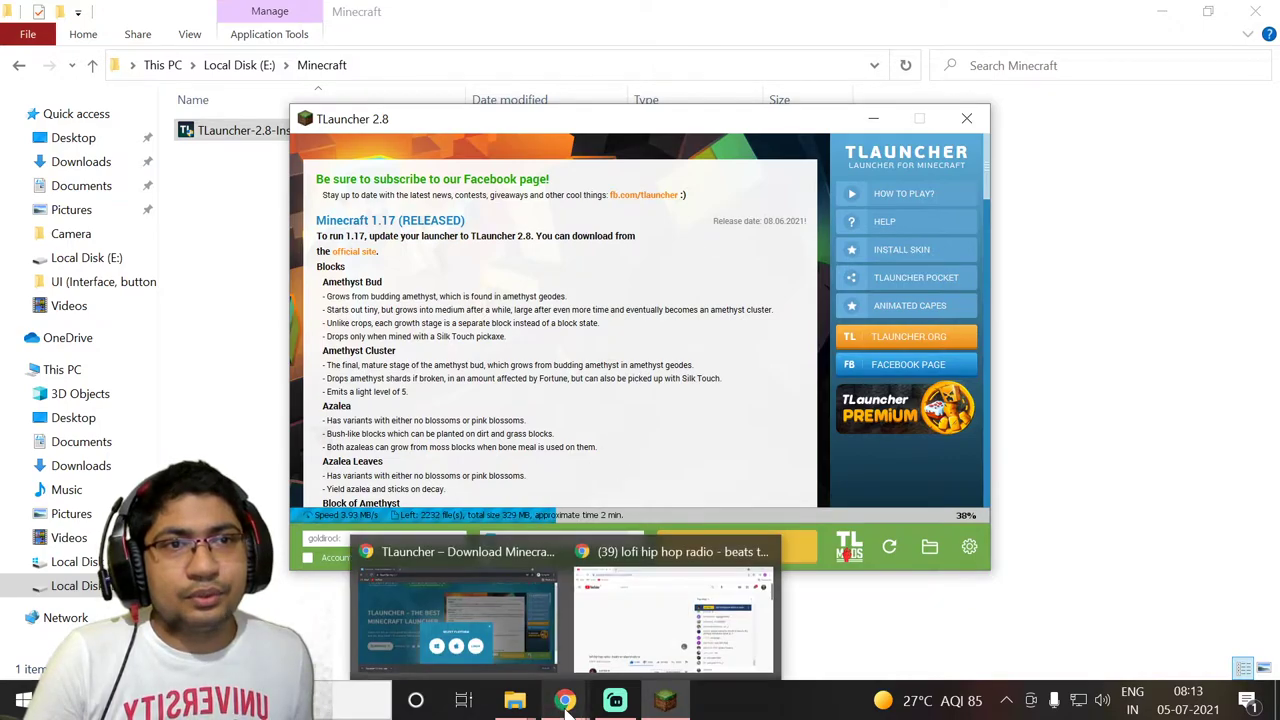
{"action": "left_click", "coordinate": [501, 619]}
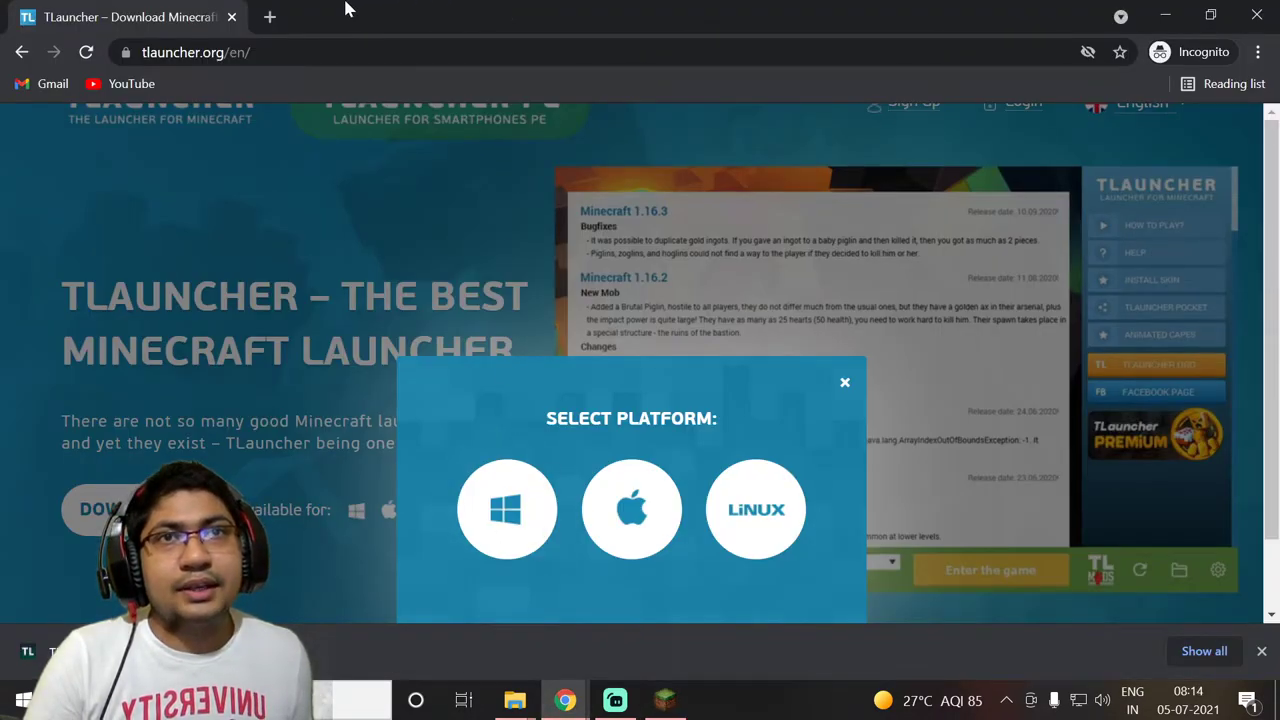
{"action": "left_click", "coordinate": [270, 17]}
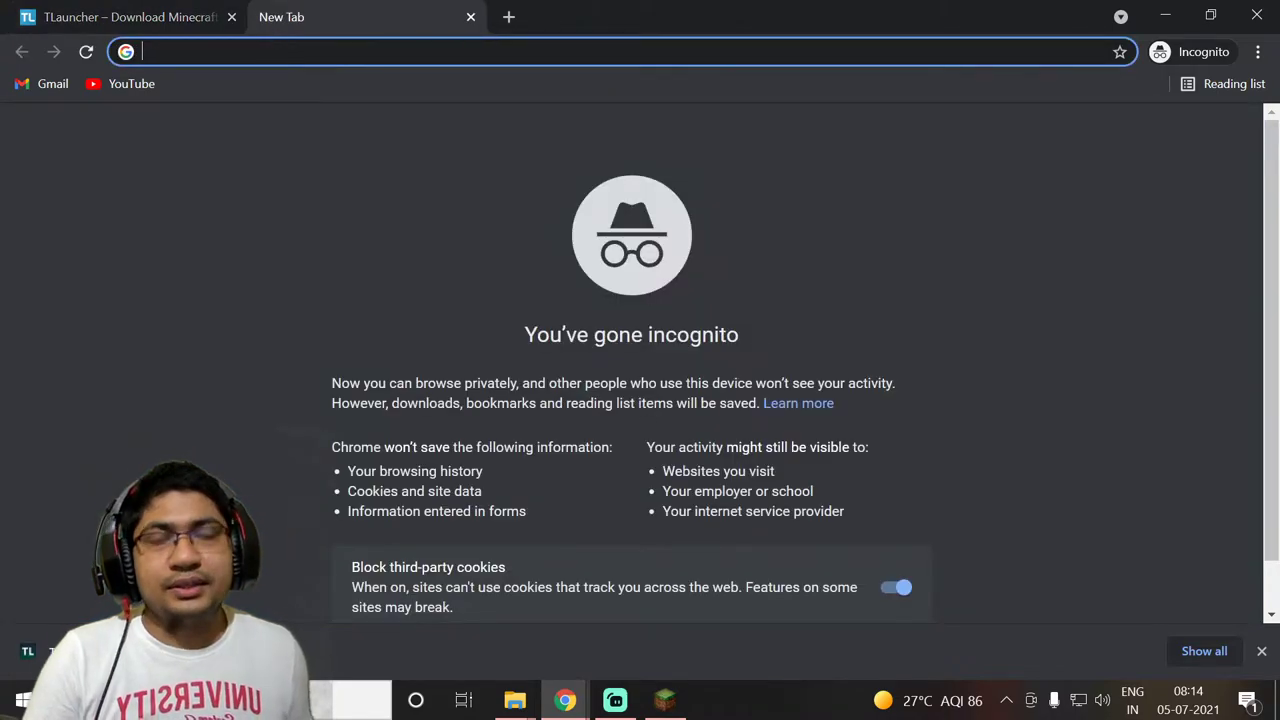
{"action": "type", "text": "aternos"}
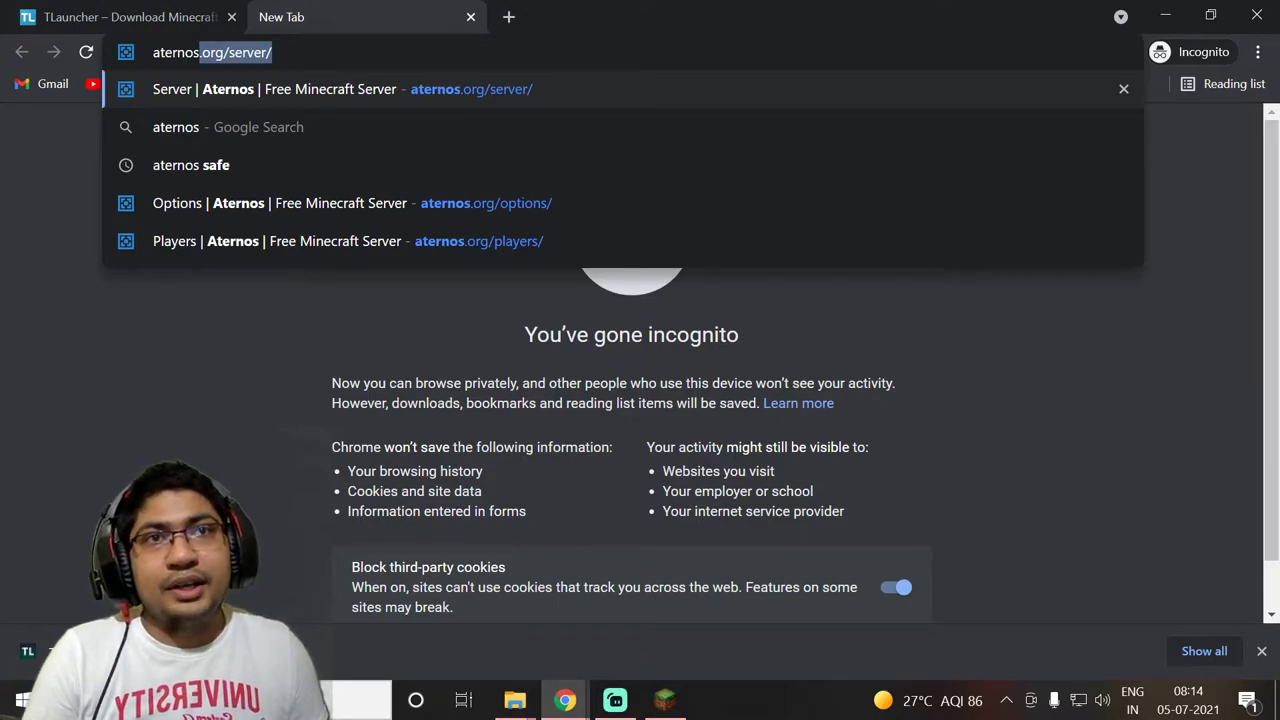
{"action": "key", "text": "BackSpace"}
{"action": "key", "text": "Return"}
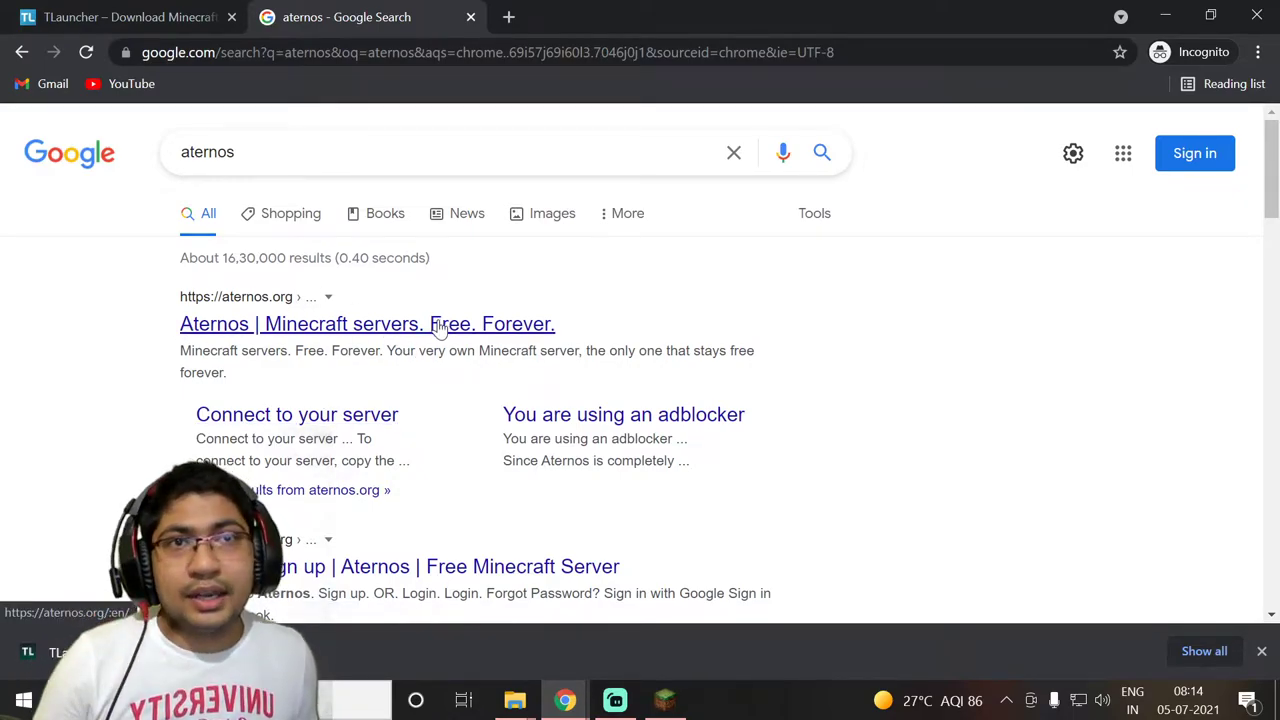
Open Aternos from the results and choose Start to reach the aternos.org/go/ page
{"action": "left_click", "coordinate": [440, 325]}
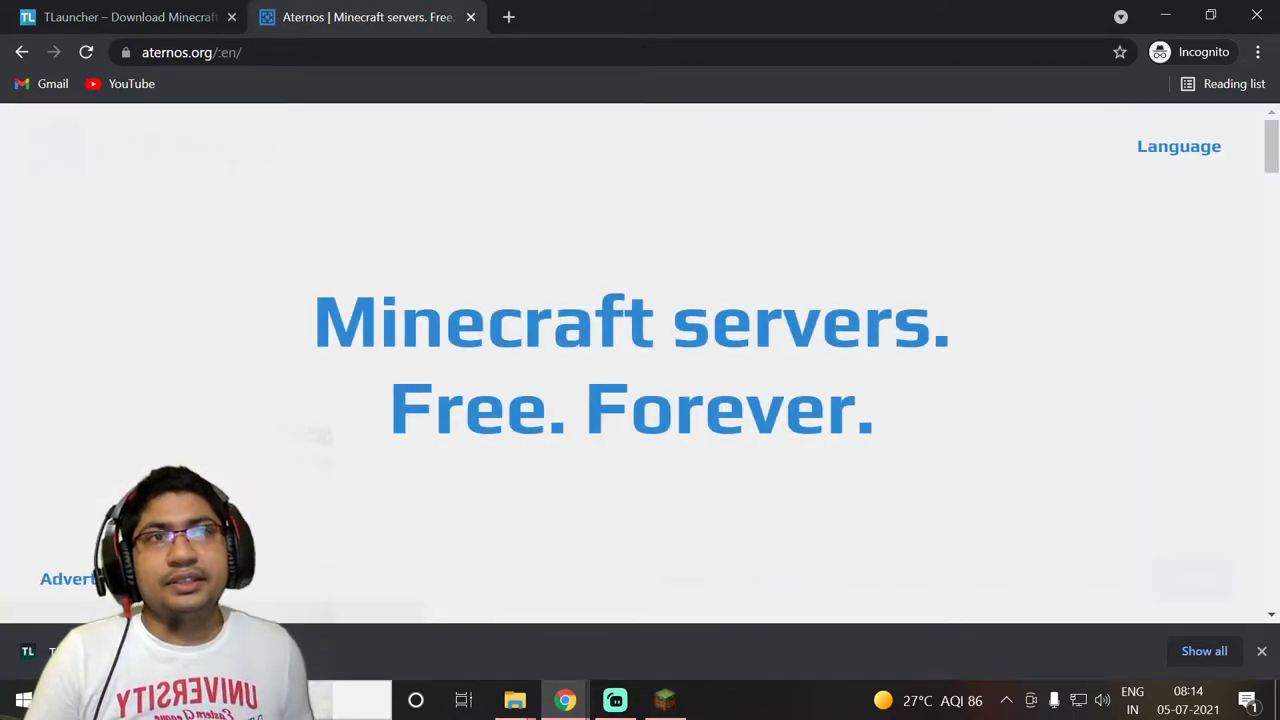
{"action": "scroll", "coordinate": [646, 338], "scroll_direction": "down", "scroll_amount": 10}
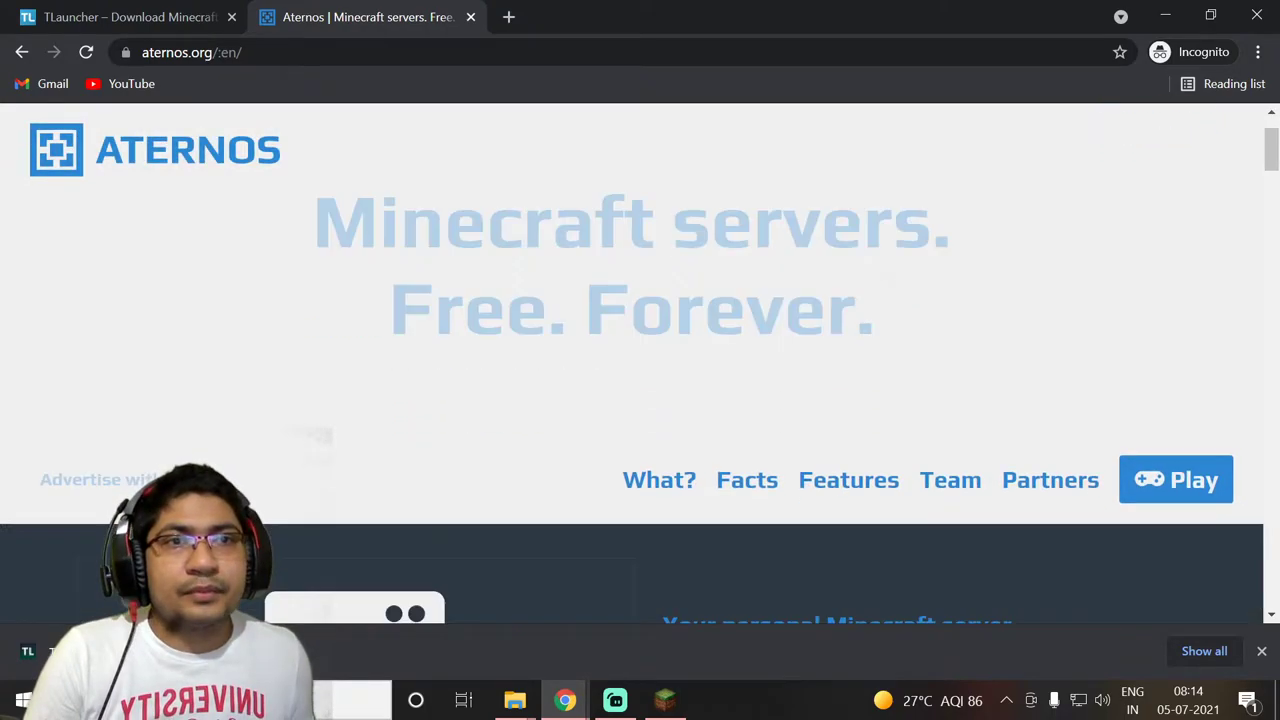
{"action": "scroll", "coordinate": [646, 338], "scroll_direction": "down", "scroll_amount": 10}
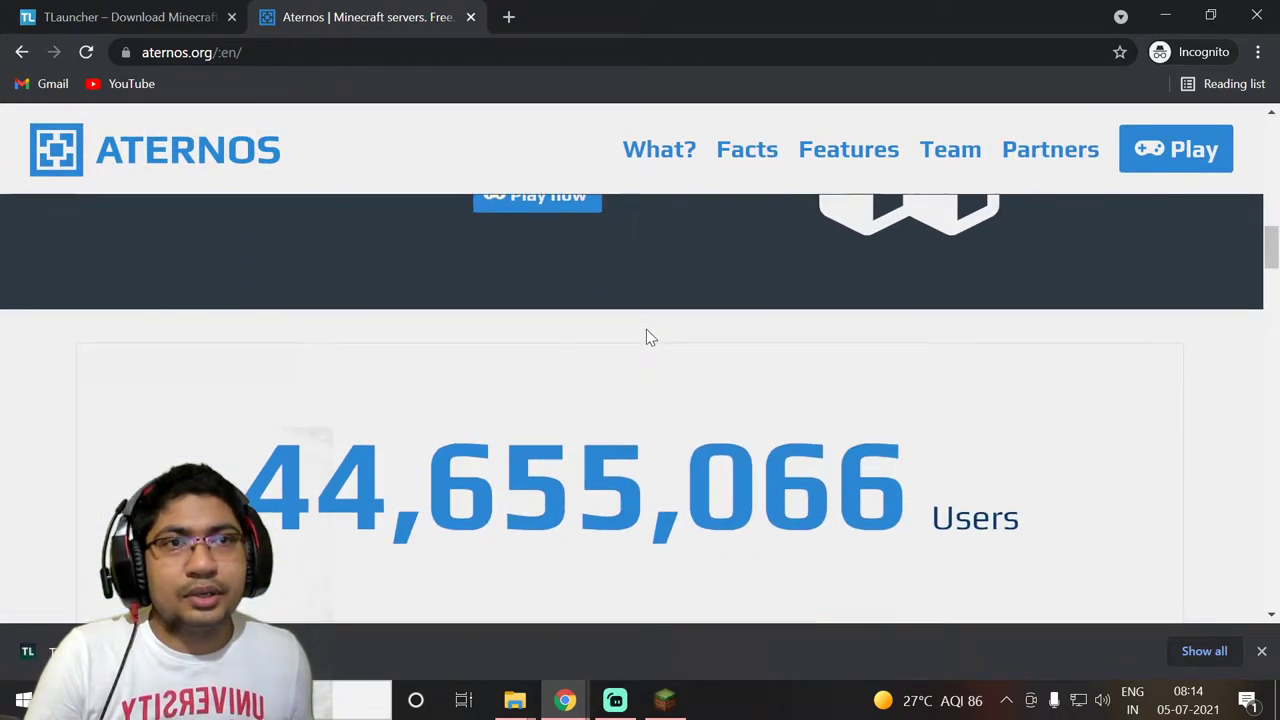
{"action": "scroll", "coordinate": [646, 338], "scroll_direction": "up", "scroll_amount": 3}
{"action": "scroll", "coordinate": [646, 337], "scroll_direction": "up", "scroll_amount": 2}
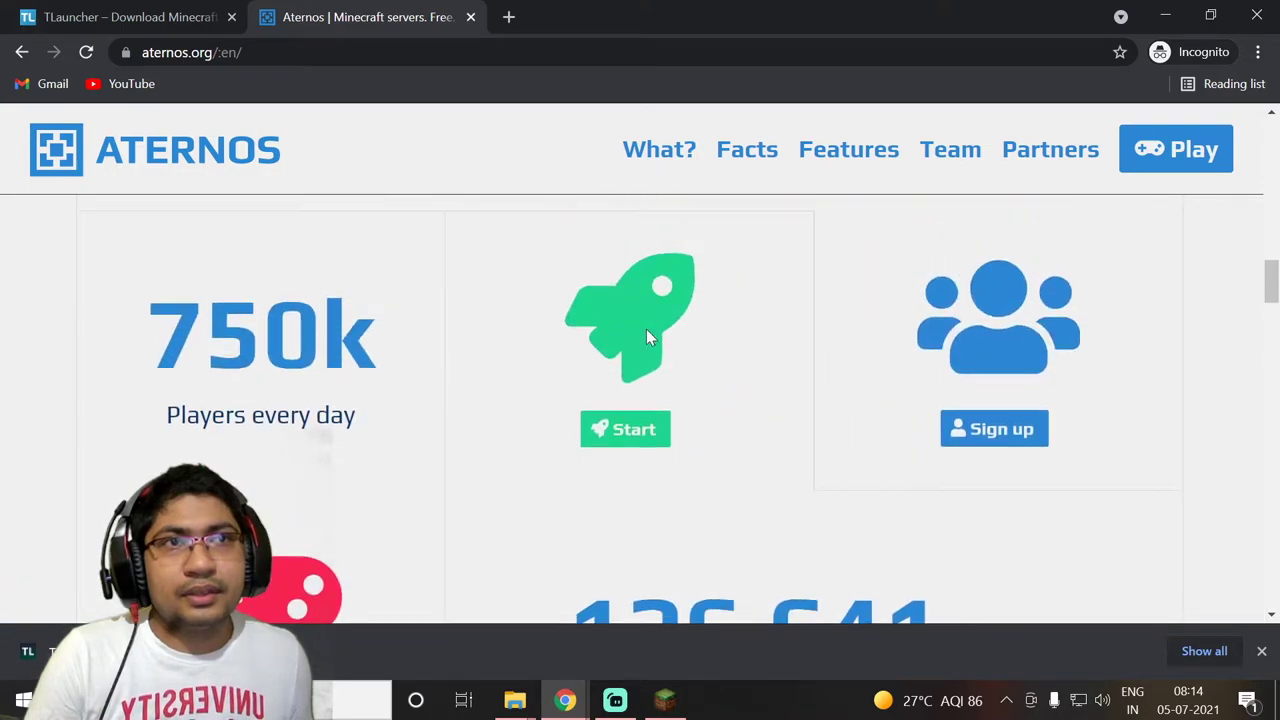
{"action": "left_click", "coordinate": [628, 445]}
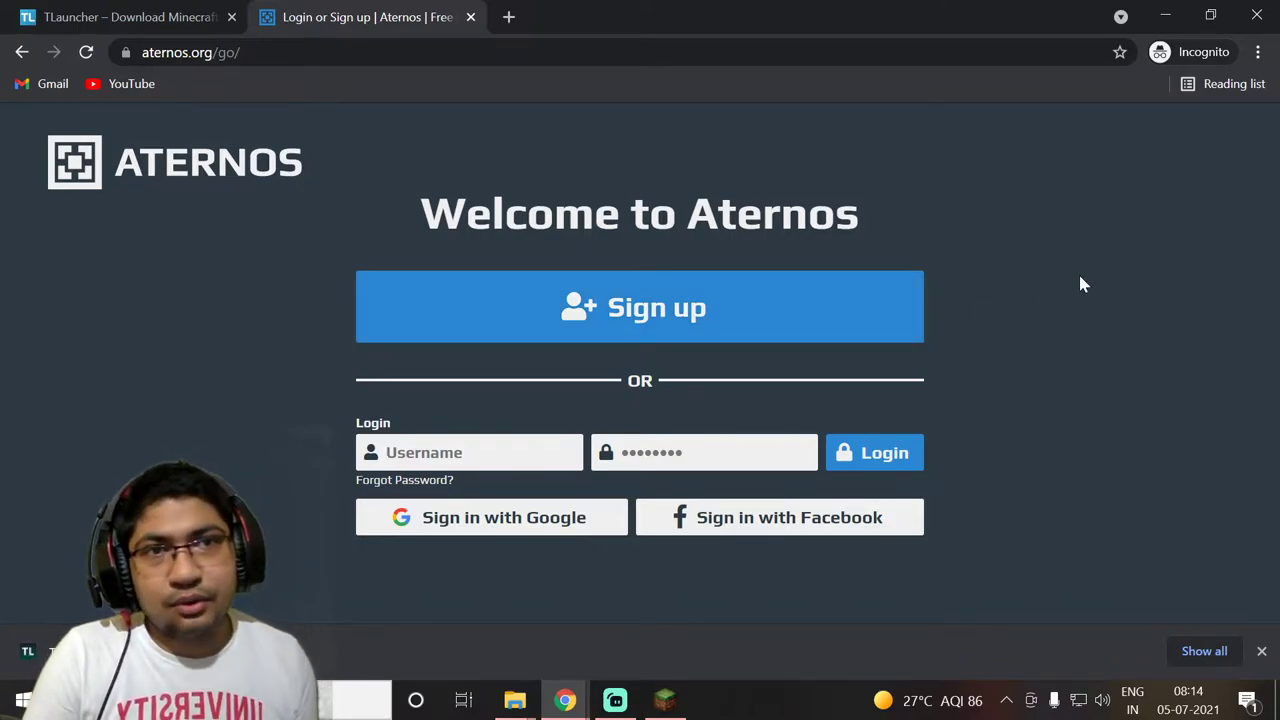
Start sign-up with a chosen username, accepting the terms and privacy policy
{"action": "left_click", "coordinate": [667, 326]}
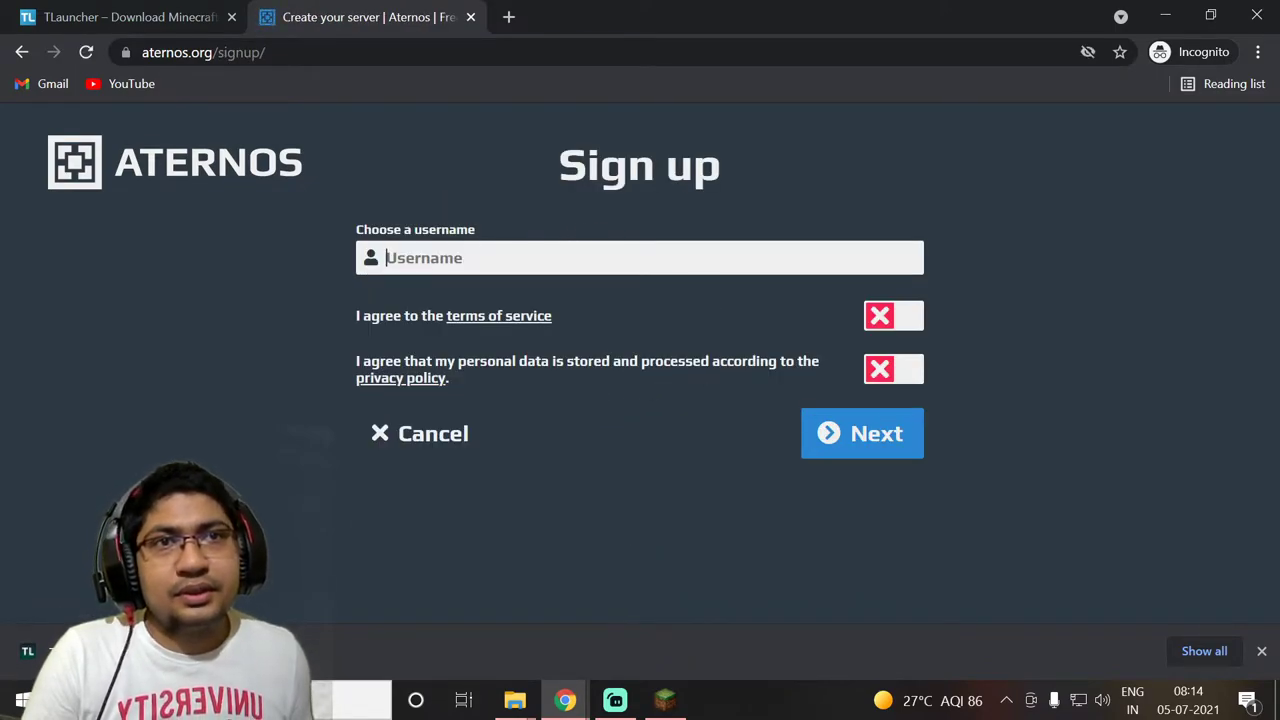
{"action": "type", "text": "Go"}
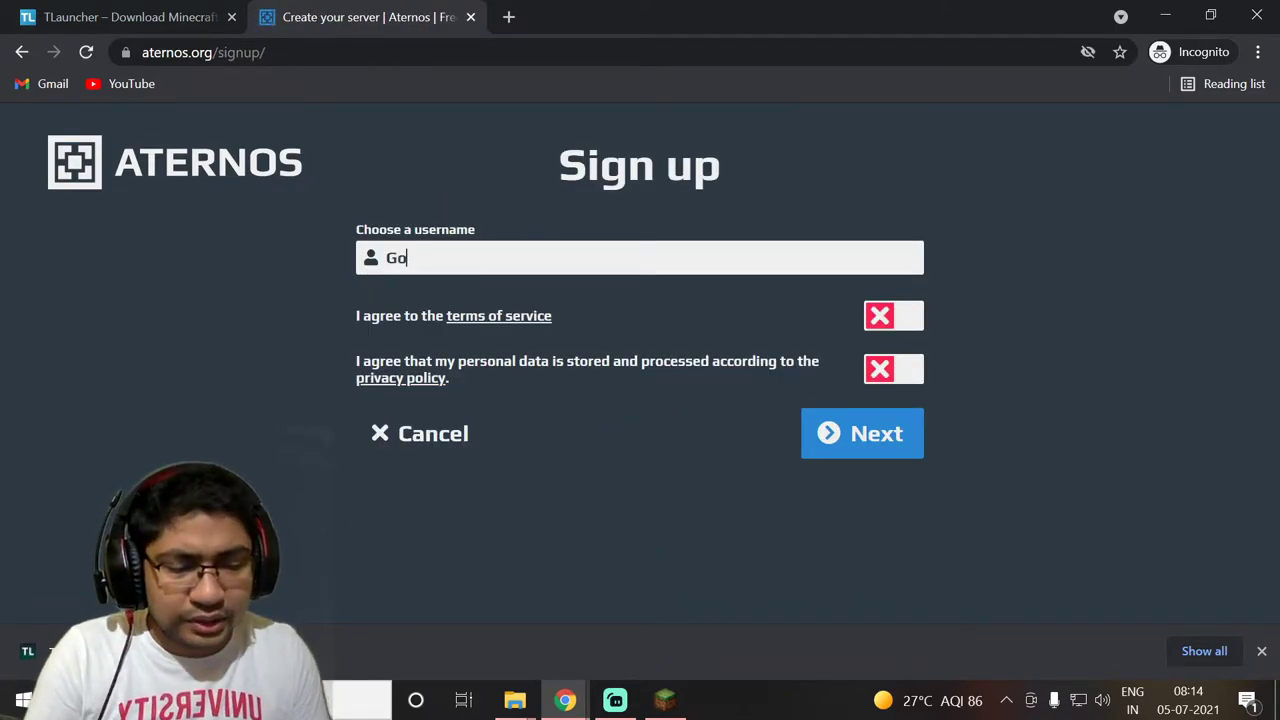
{"action": "type", "text": "ldirocks"}
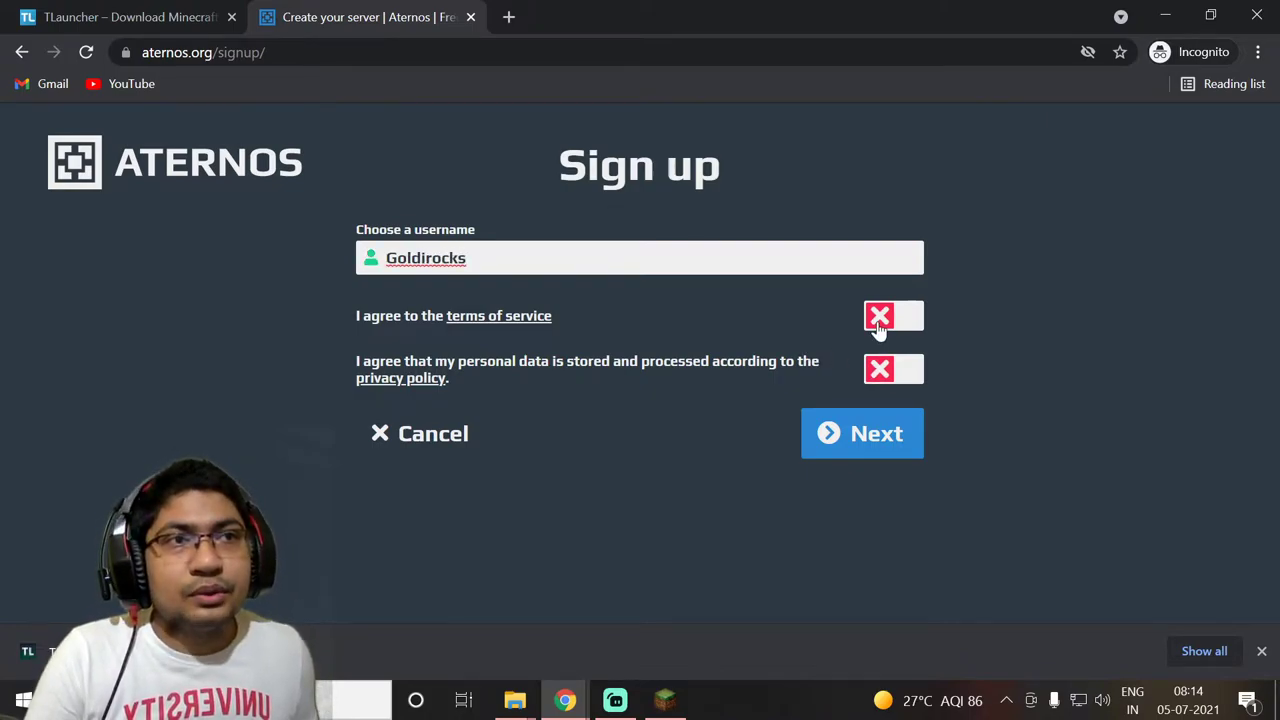
{"action": "left_click", "coordinate": [880, 318]}
{"action": "left_click", "coordinate": [889, 370]}
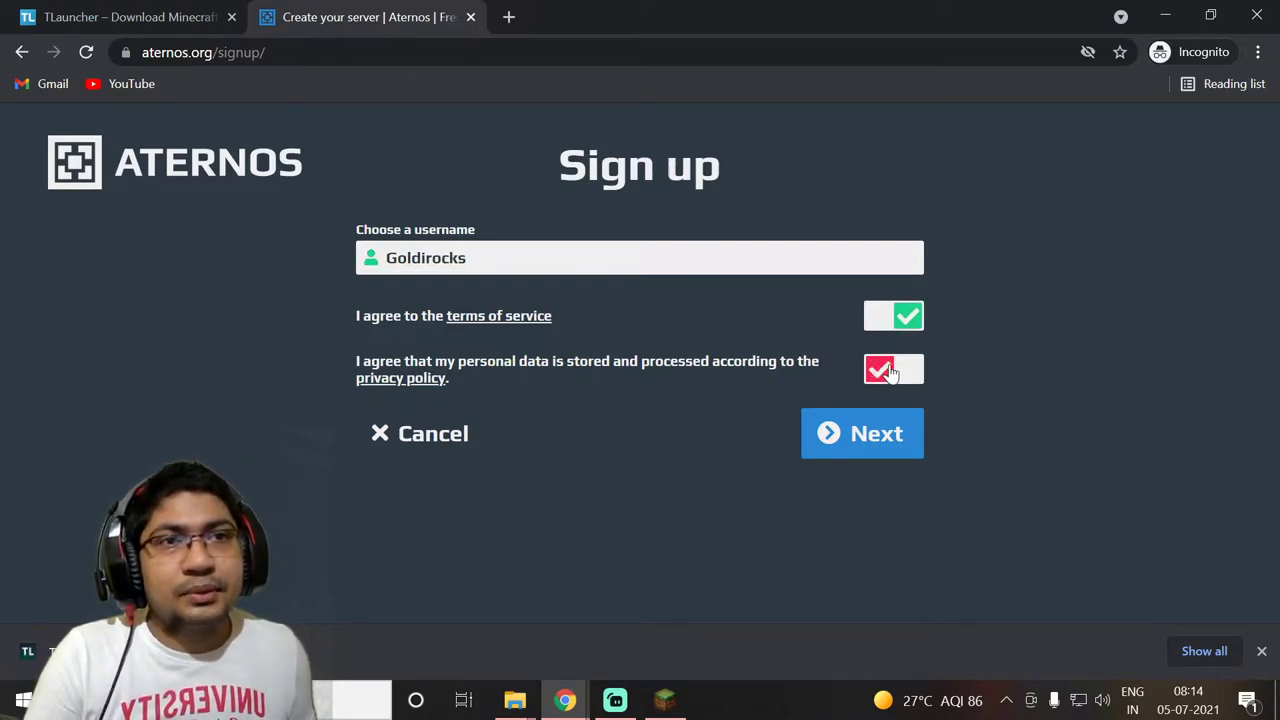
{"action": "left_click", "coordinate": [826, 443]}
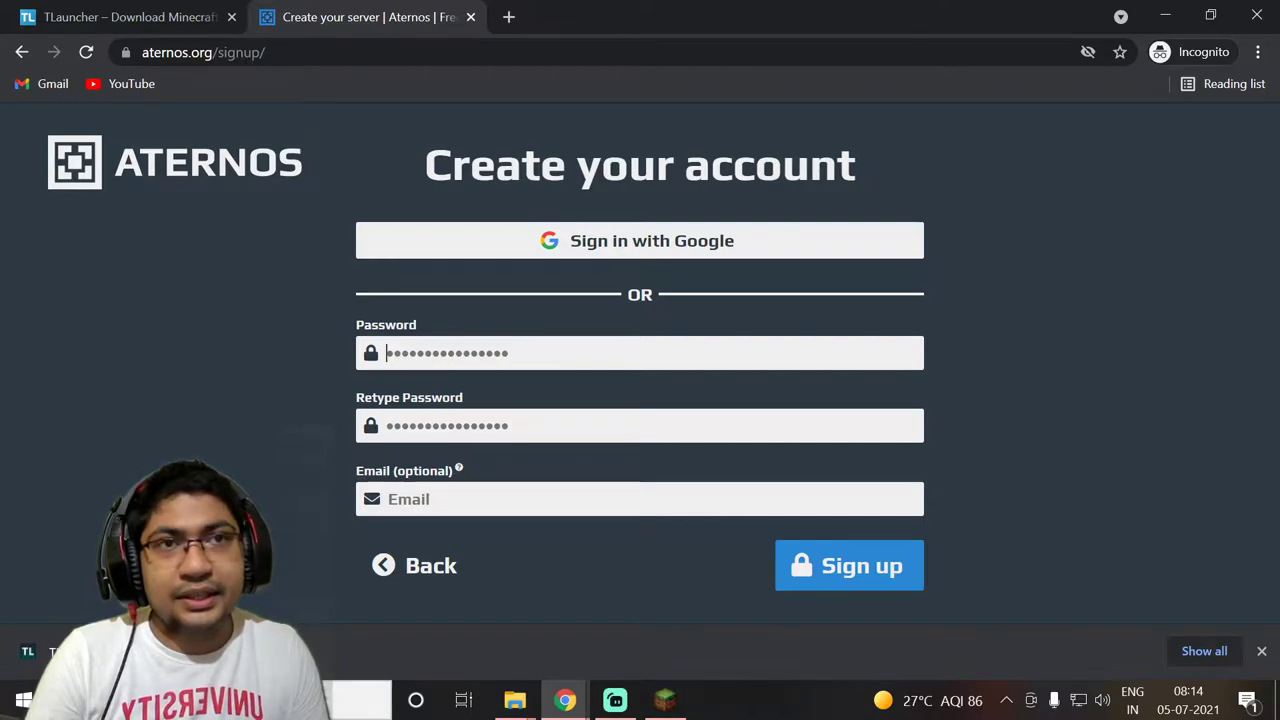
Enter the account password in both the Password and Retype Password fields
{"action": "key", "text": "ctrl+a"}
{"action": "type", "text": "abcde"}
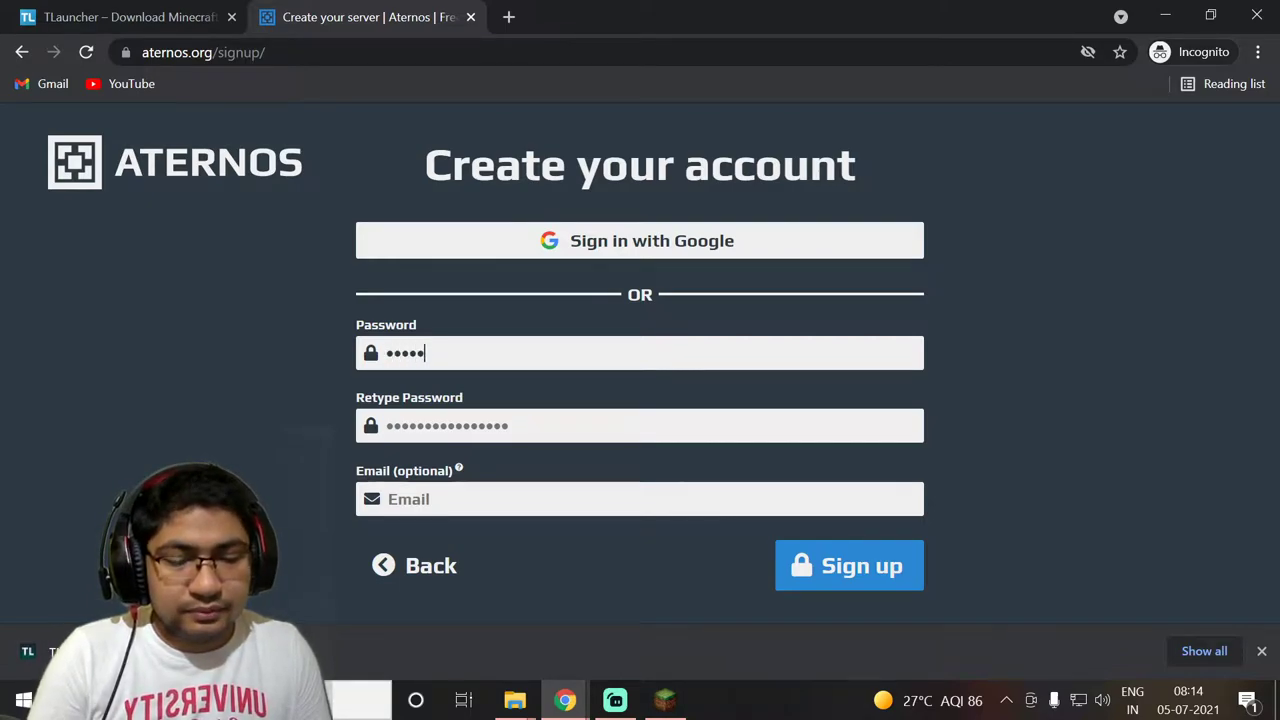
{"action": "type", "text": "fghi"}
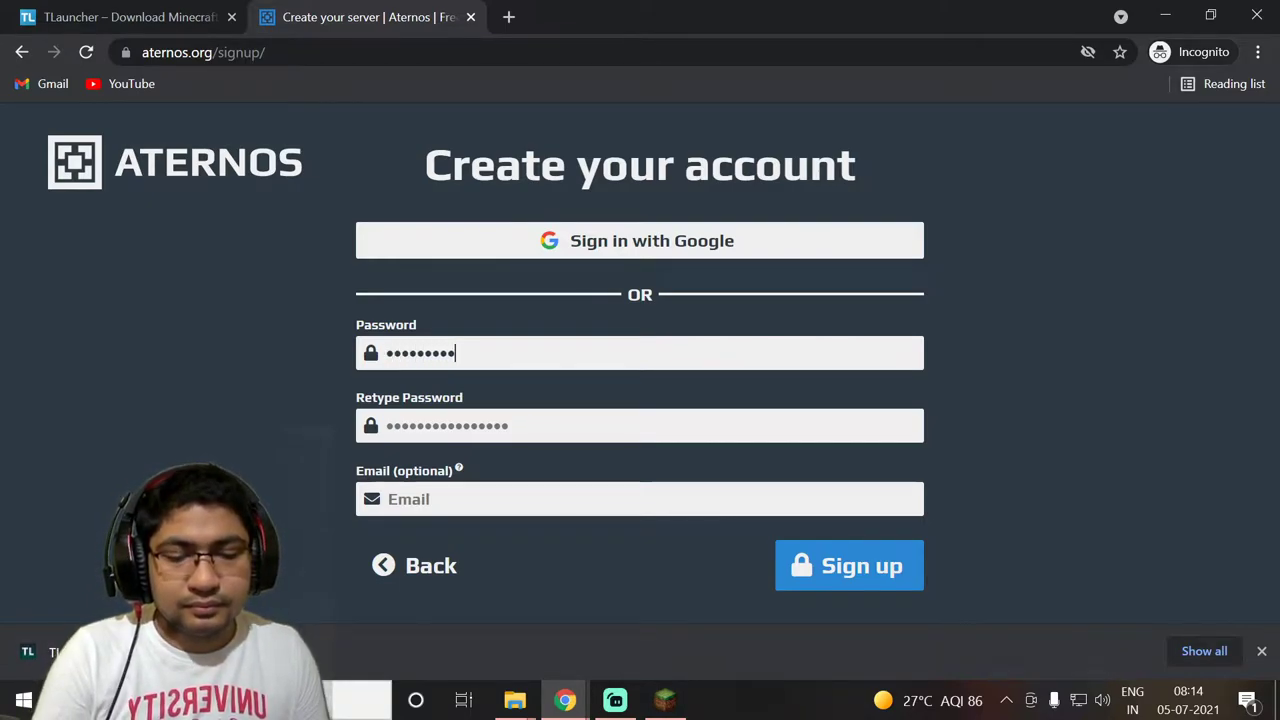
{"action": "left_click", "coordinate": [640, 425]}
{"action": "key", "text": "ctrl+a"}
{"action": "type", "text": "abcdefgh"}
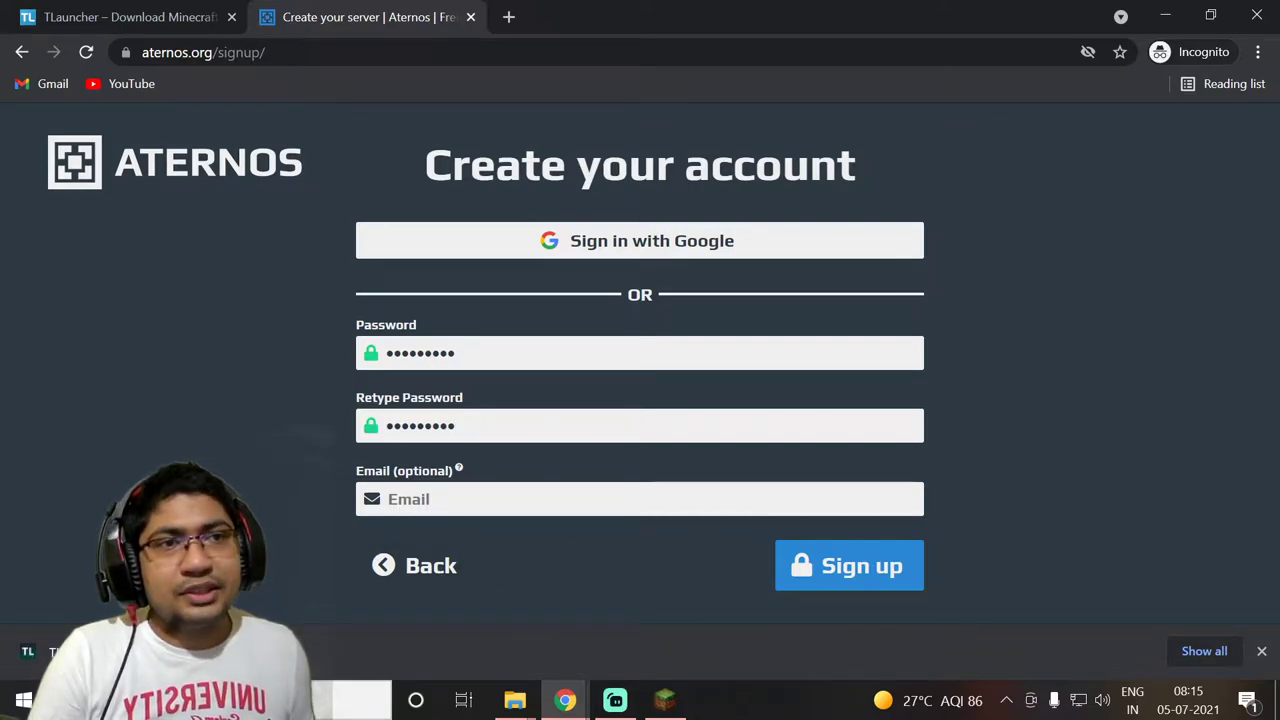
Submit the sign-up and pass the hCaptcha by selecting the three bus pictures
{"action": "left_click", "coordinate": [835, 567]}
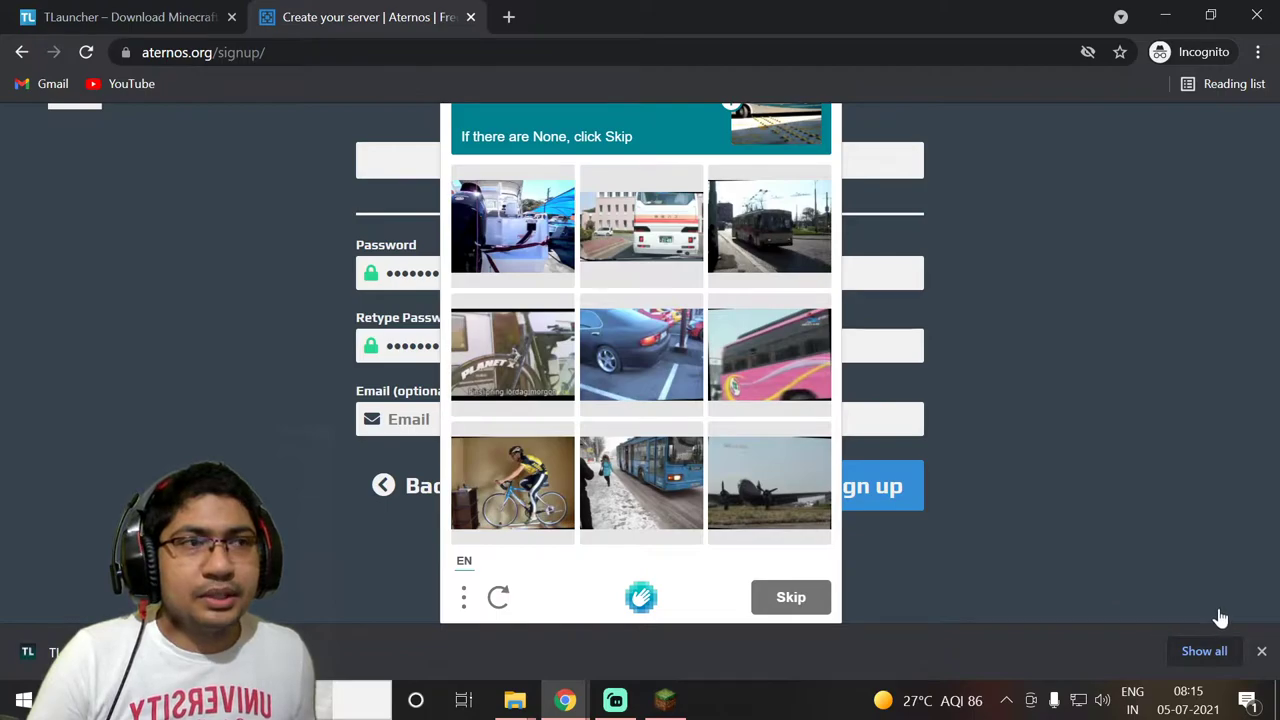
{"action": "left_click", "coordinate": [1261, 651]}
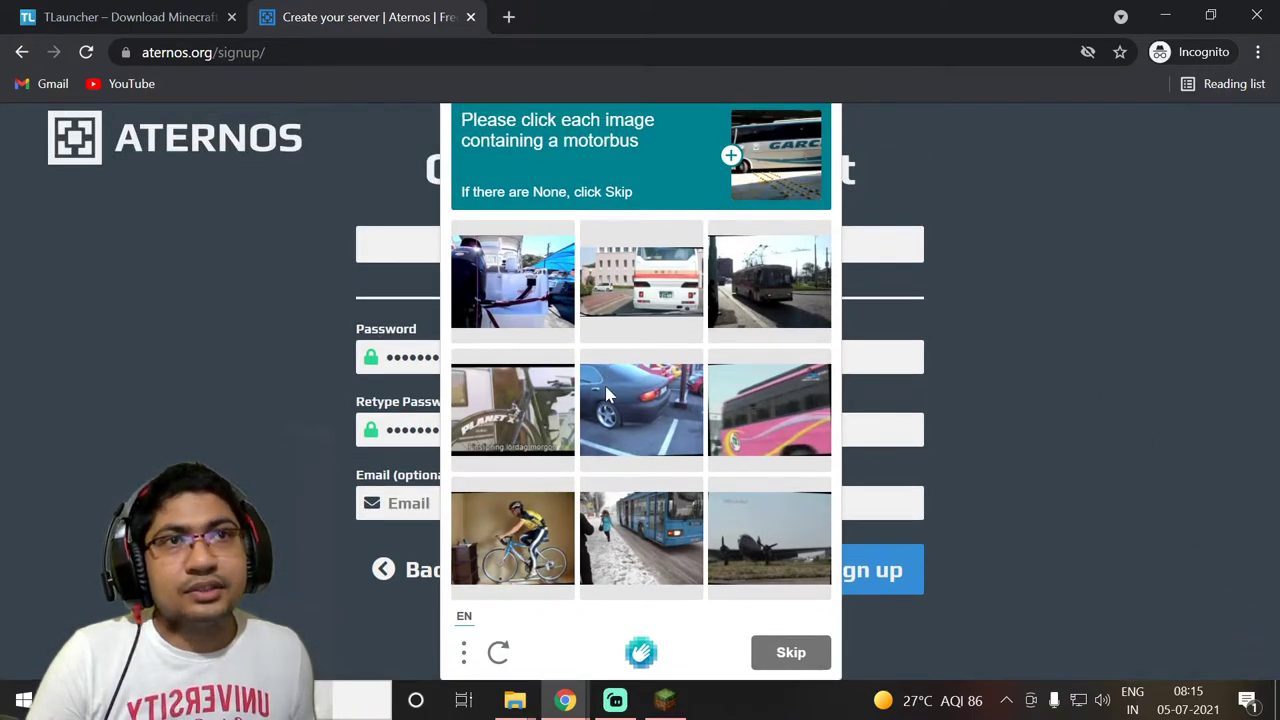
{"action": "left_click", "coordinate": [670, 292]}
{"action": "left_click", "coordinate": [648, 514]}
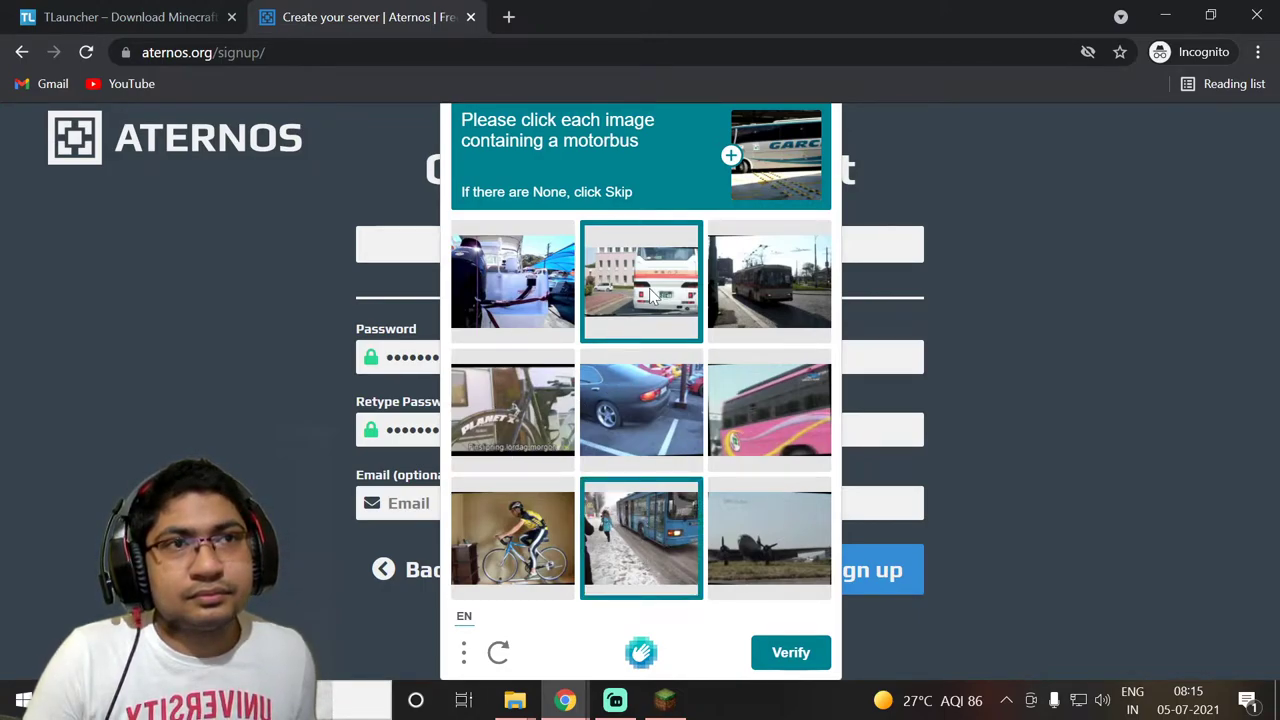
{"action": "left_click", "coordinate": [779, 405]}
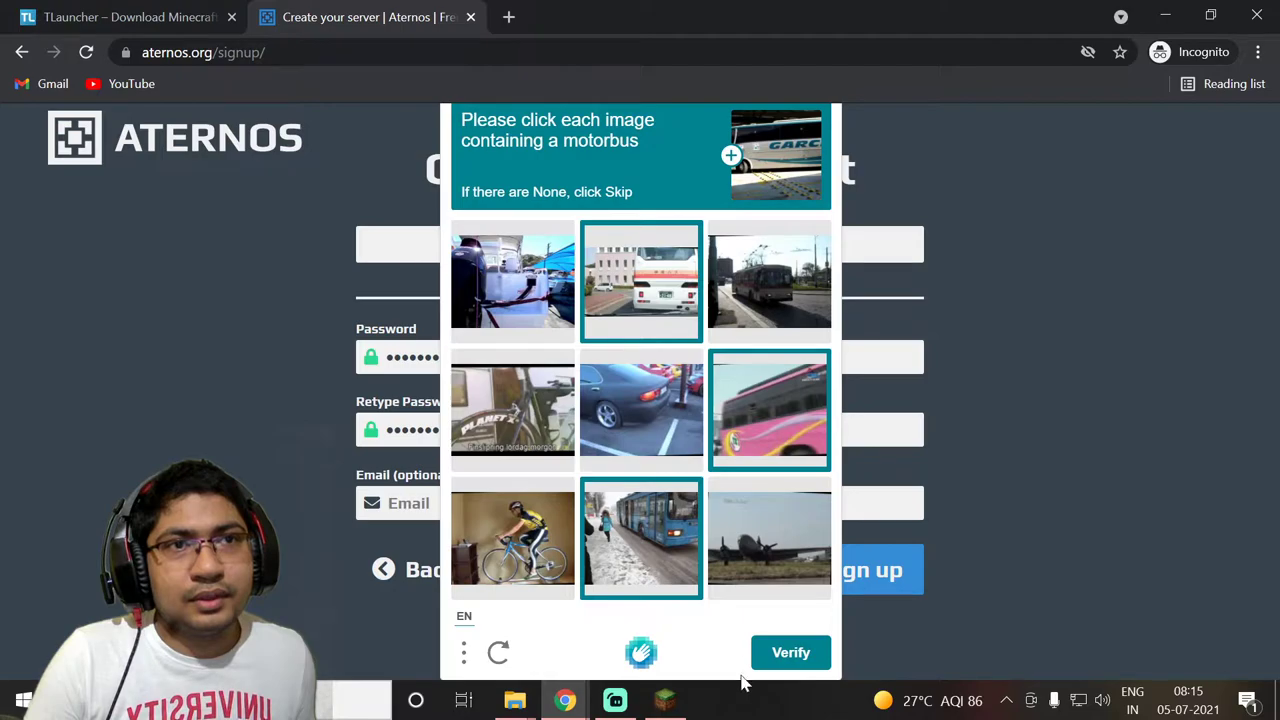
{"action": "left_click", "coordinate": [781, 660]}
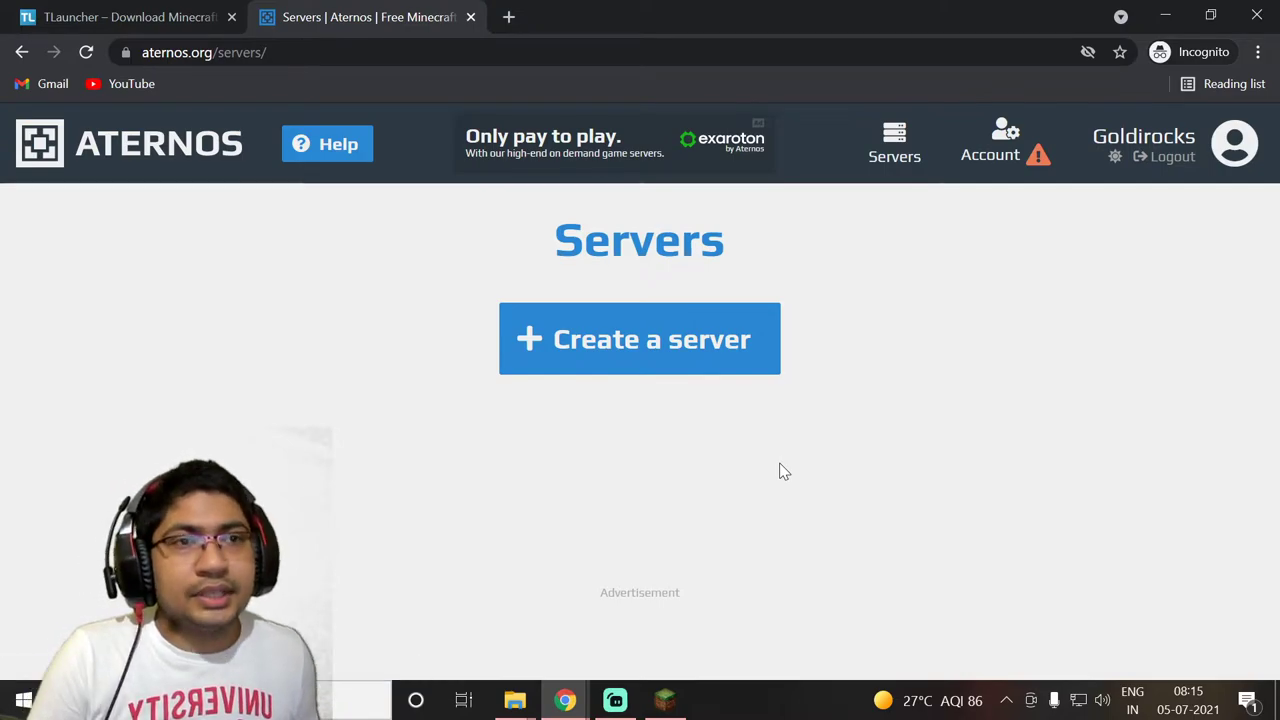
Check the OptiFine download in TLauncher, then start a new Aternos server offering Goldirocks.aternos.me
{"action": "left_click", "coordinate": [664, 700]}
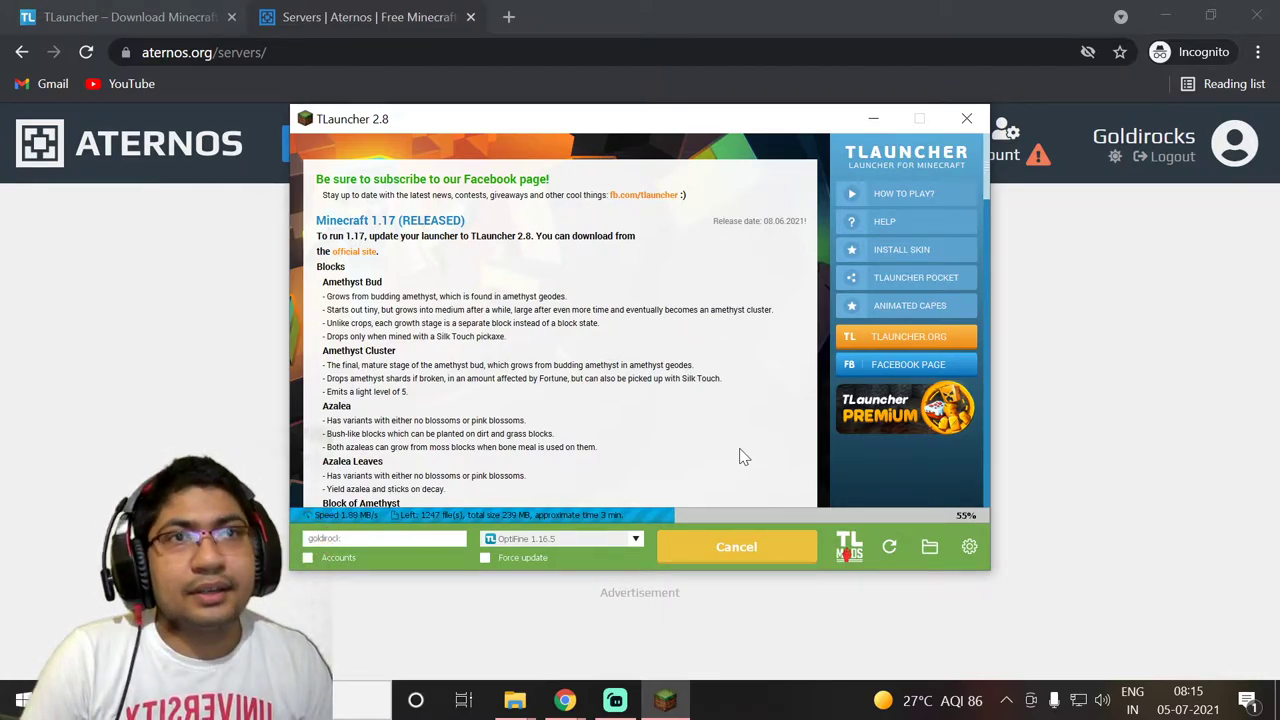
{"action": "key", "text": "alt+Tab"}
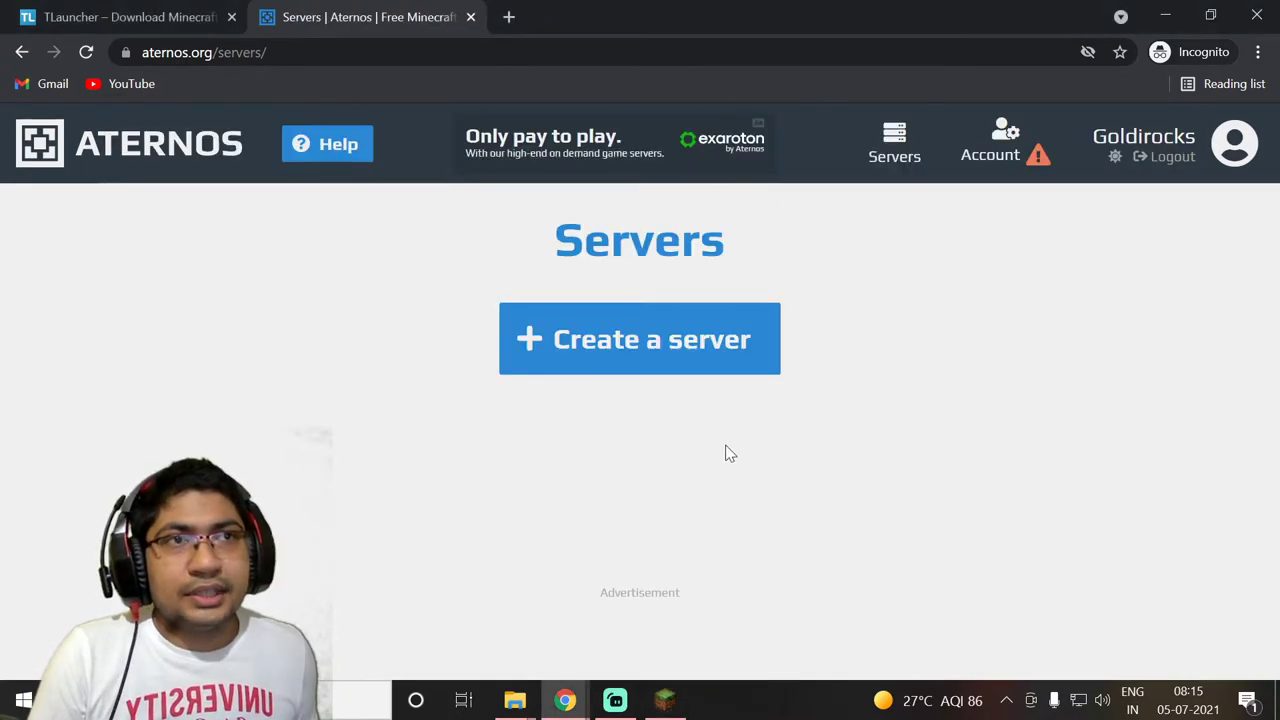
{"action": "left_click", "coordinate": [651, 344]}
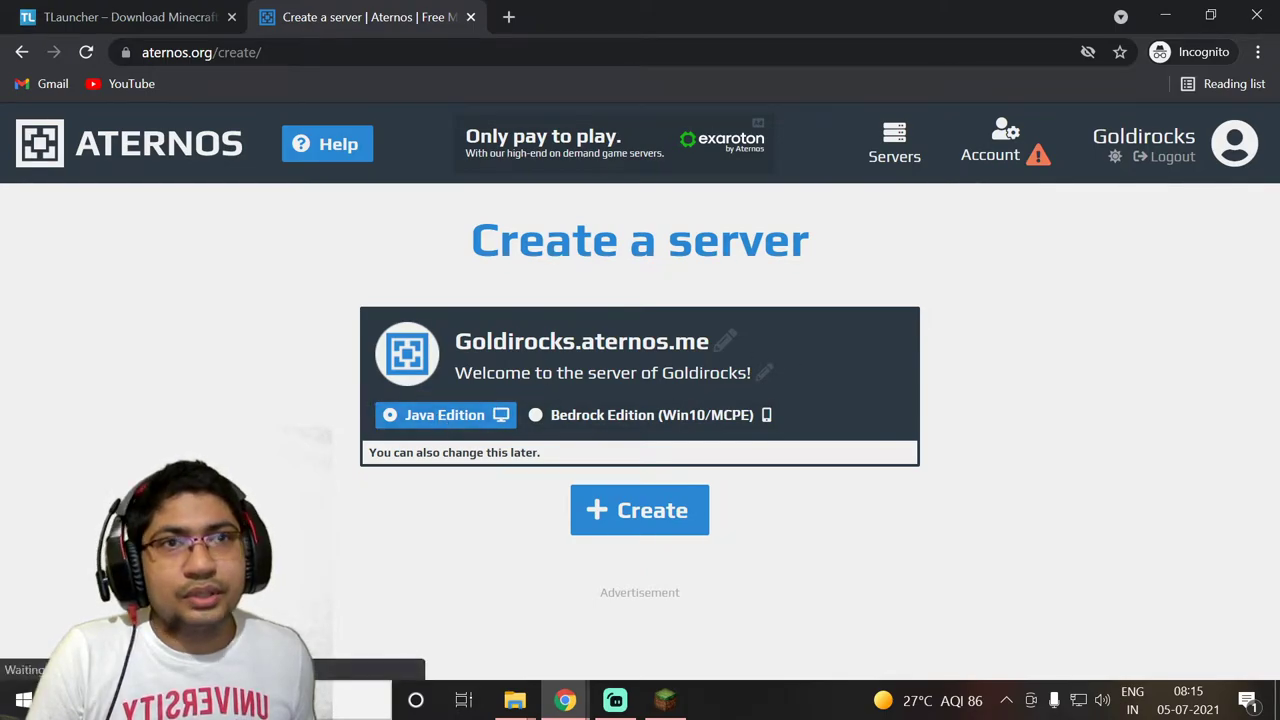
Create the Goldirocks.aternos.me server with Java Edition, now offline running Vanilla 1.17
{"action": "left_click", "coordinate": [652, 420]}
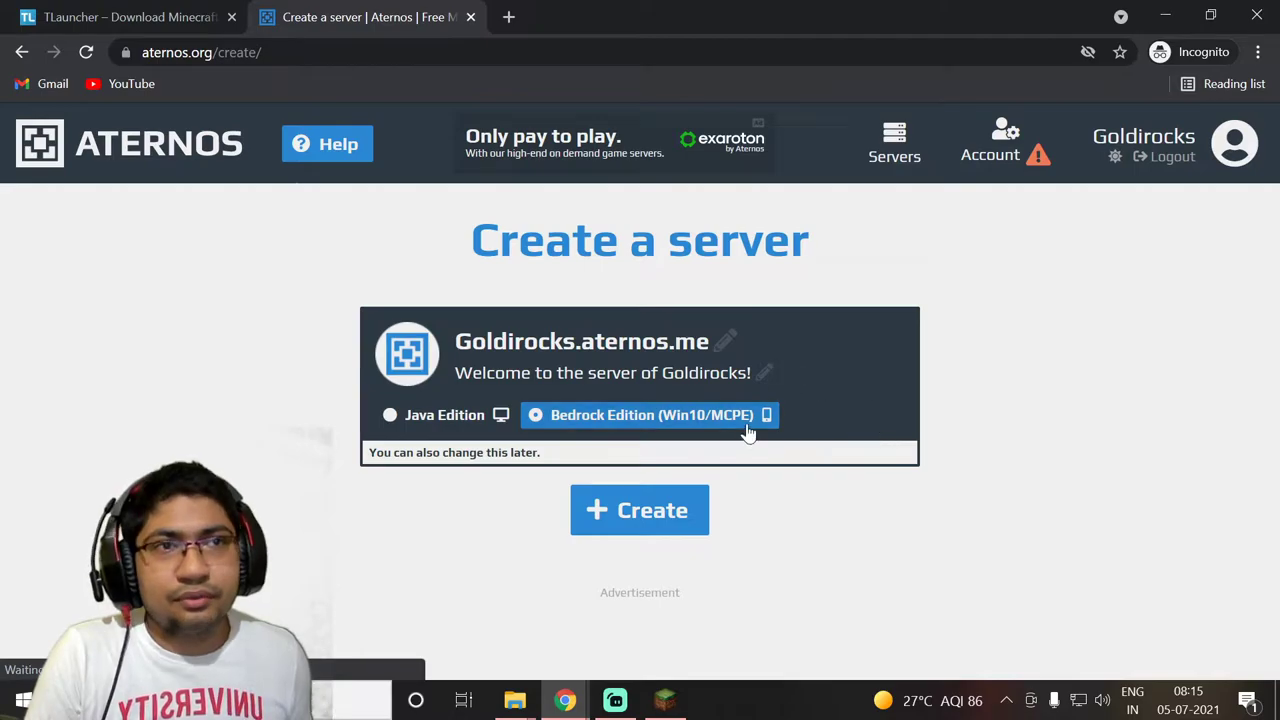
{"action": "left_click", "coordinate": [444, 425]}
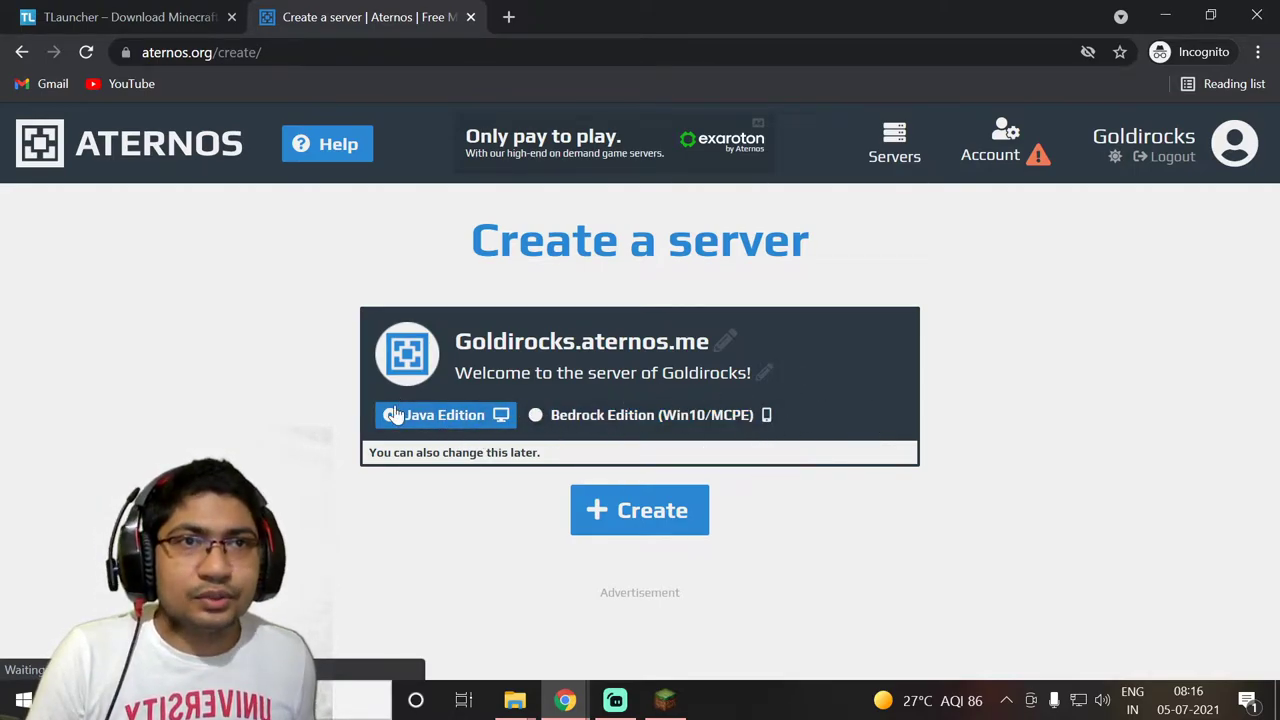
{"action": "left_click", "coordinate": [626, 516]}
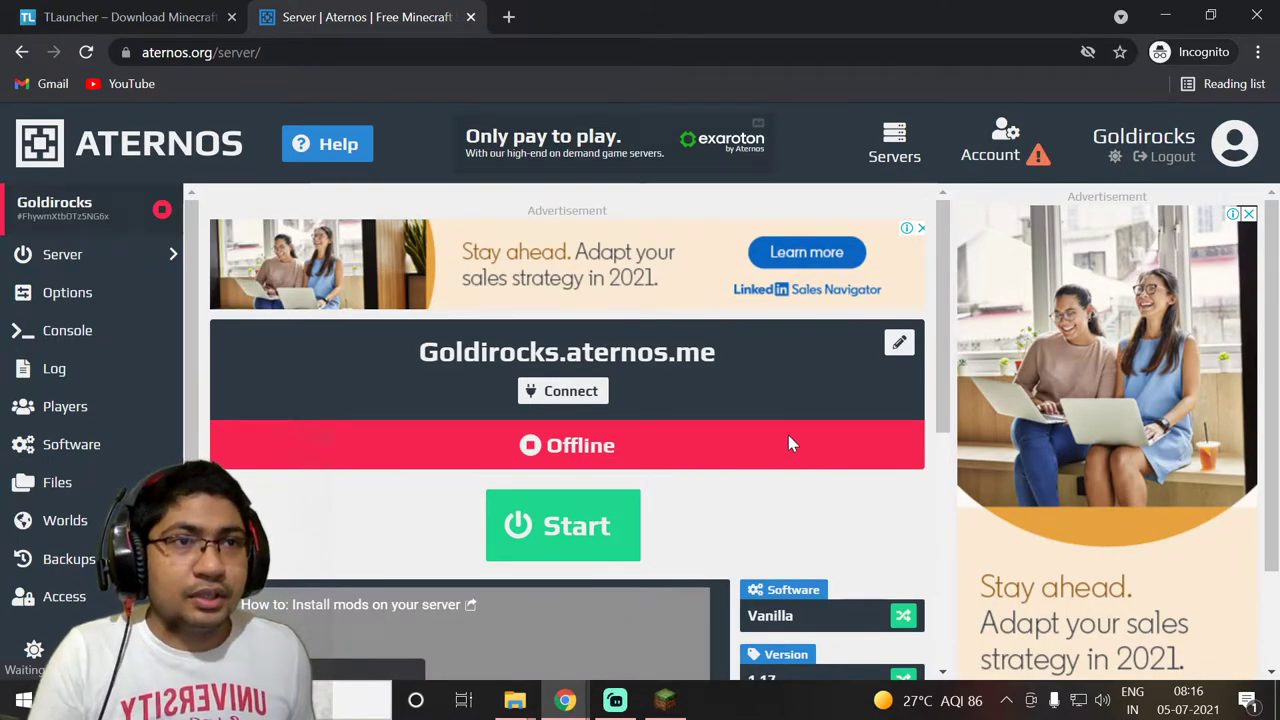
Open the server's Worlds page listing its default world, then return to the TLauncher download
{"action": "scroll", "coordinate": [790, 438], "scroll_direction": "down", "scroll_amount": 1}
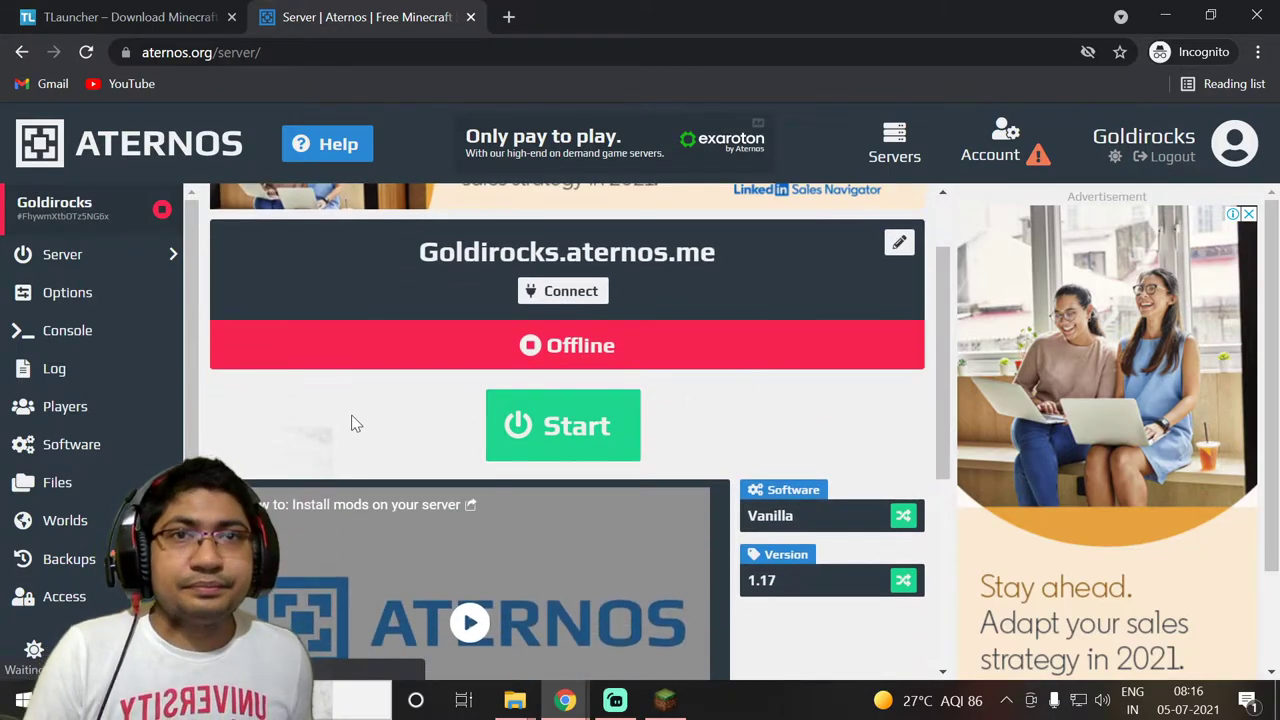
{"action": "key", "text": "alt+Tab"}
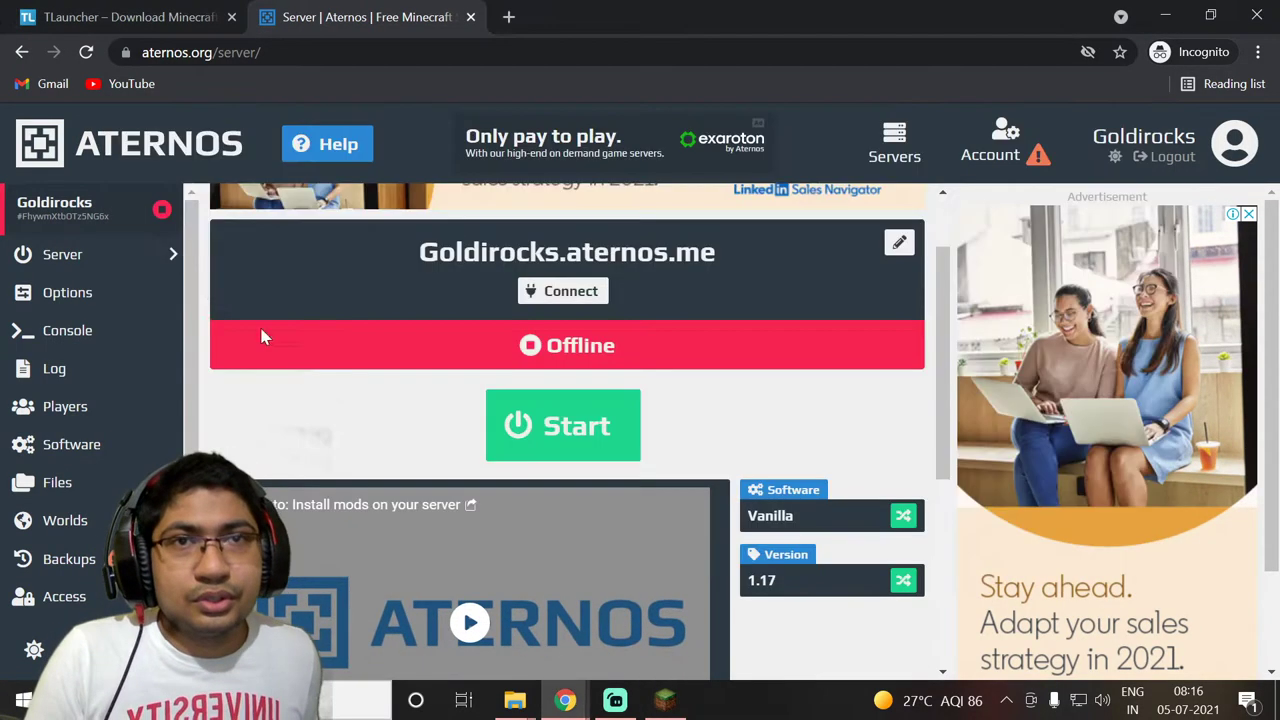
{"action": "left_click", "coordinate": [265, 337]}
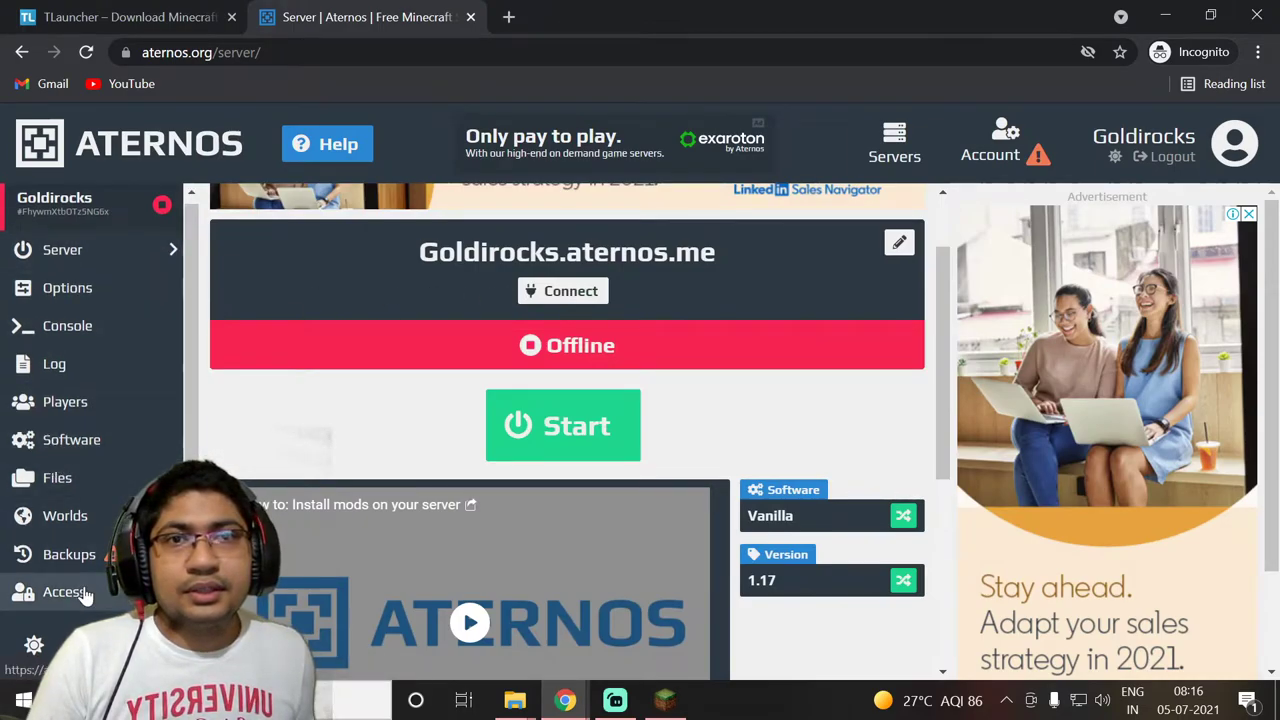
{"action": "left_click", "coordinate": [100, 530]}
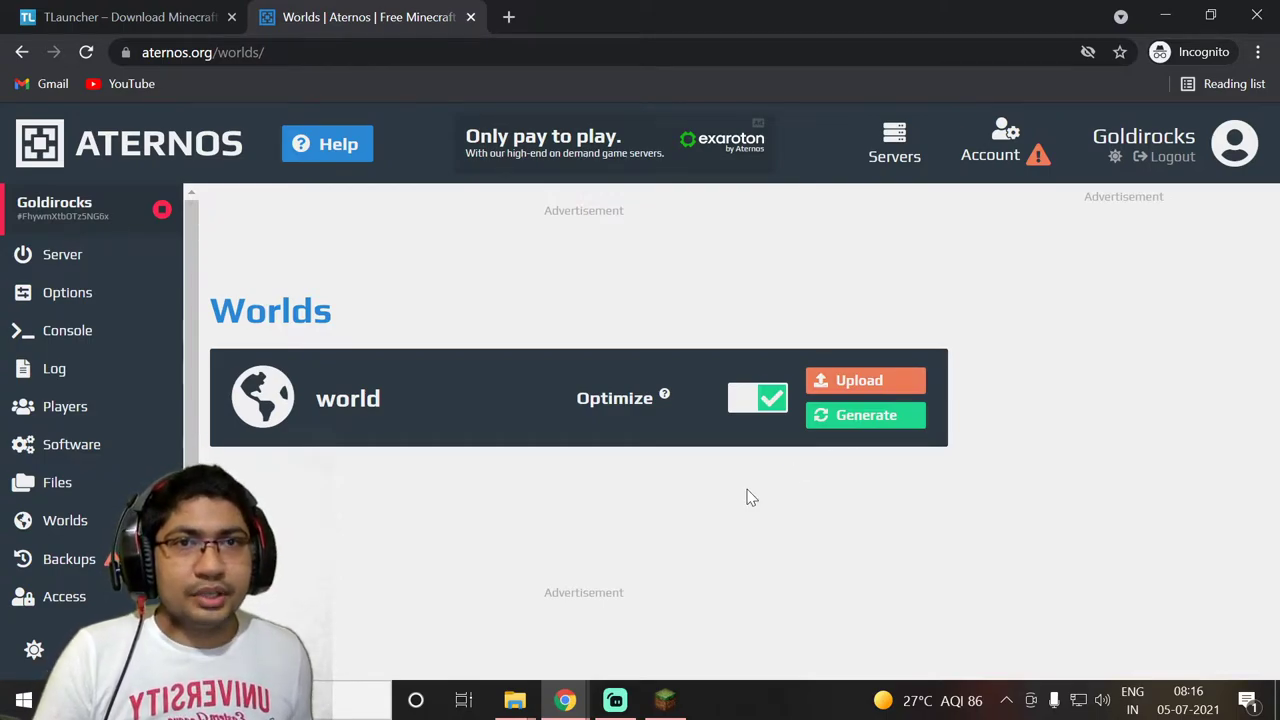
{"action": "key", "text": "alt+Tab"}
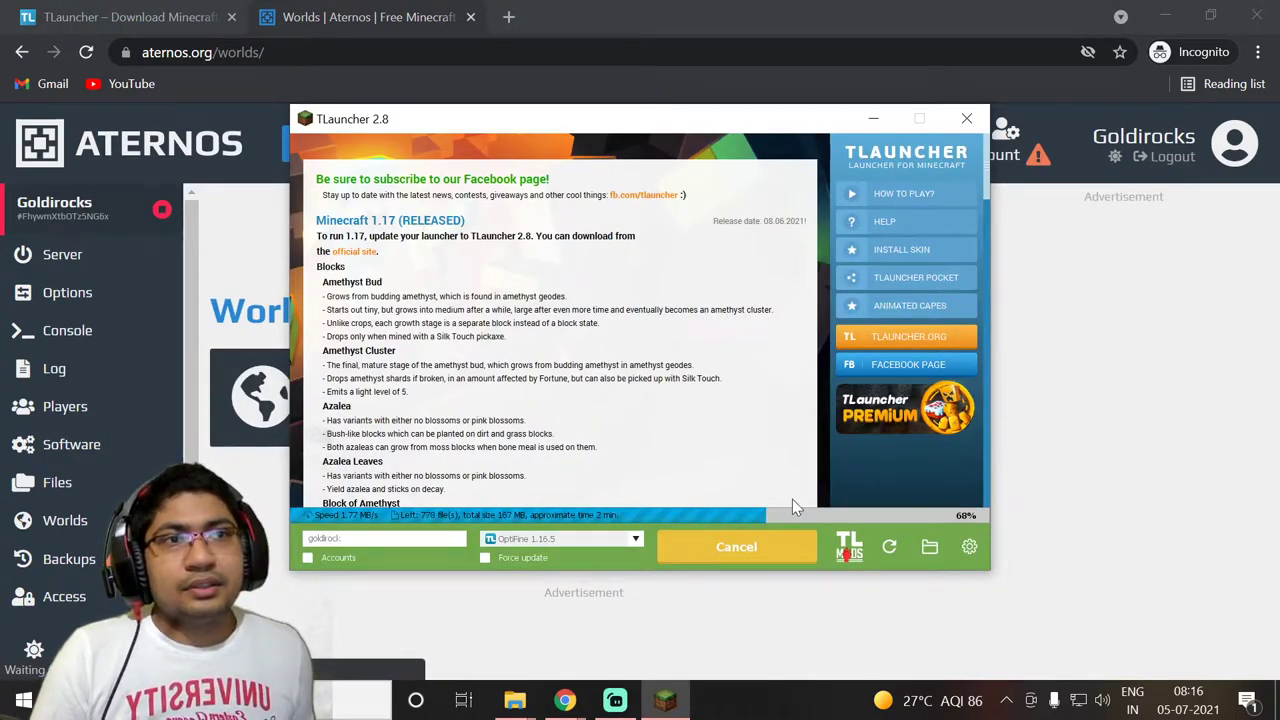